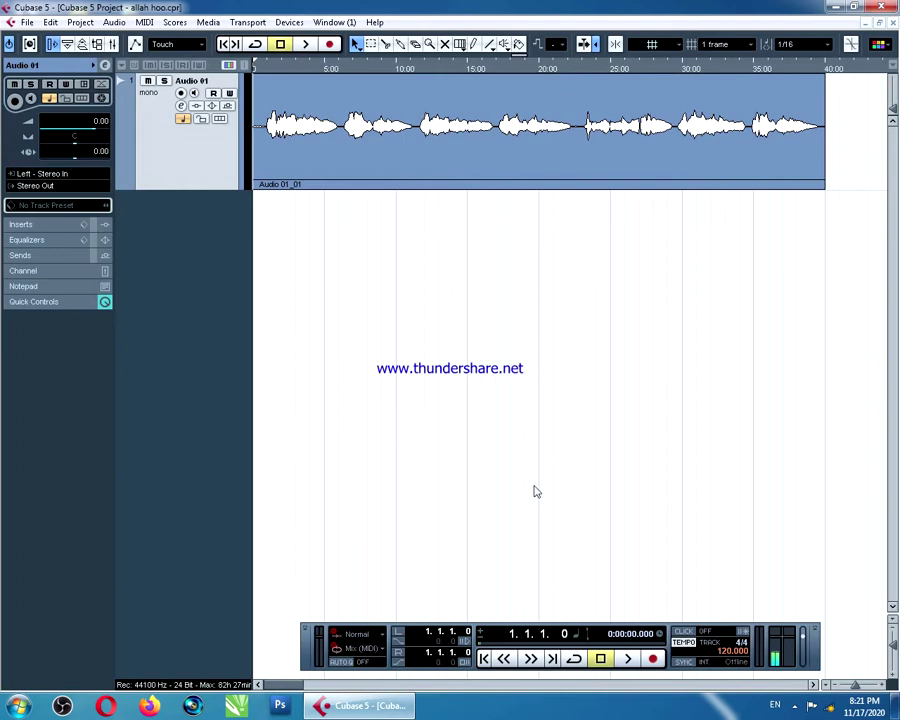
Play the unprocessed vocal on the Audio 01 track from about 1 second in, stopping at about 9 seconds
{"action": "key", "text": "shift+g"}
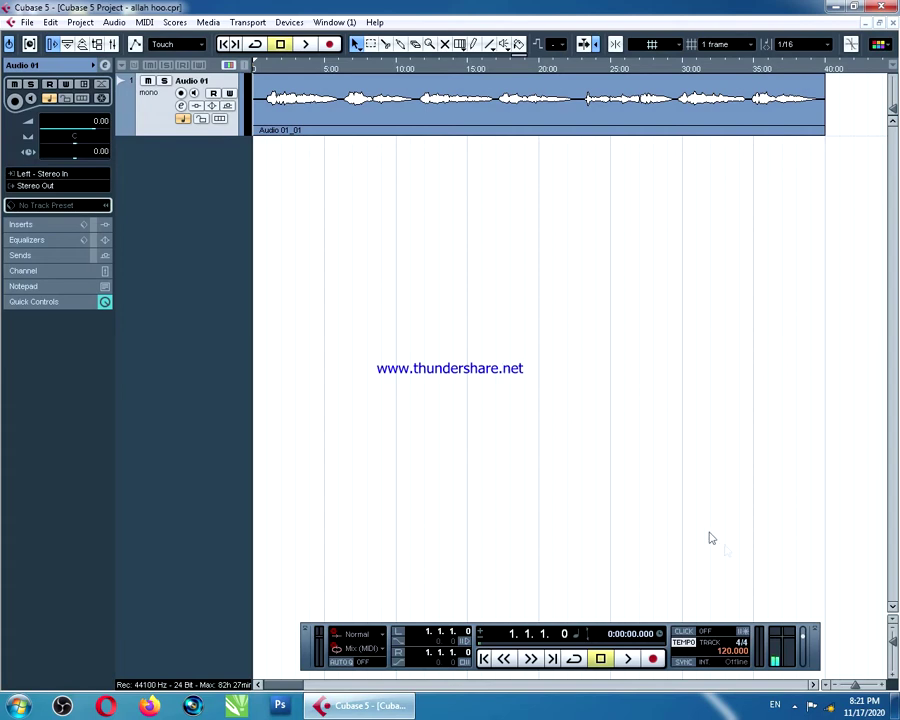
{"action": "left_click_drag", "start_coordinate": [893, 643], "coordinate": [895, 660]}
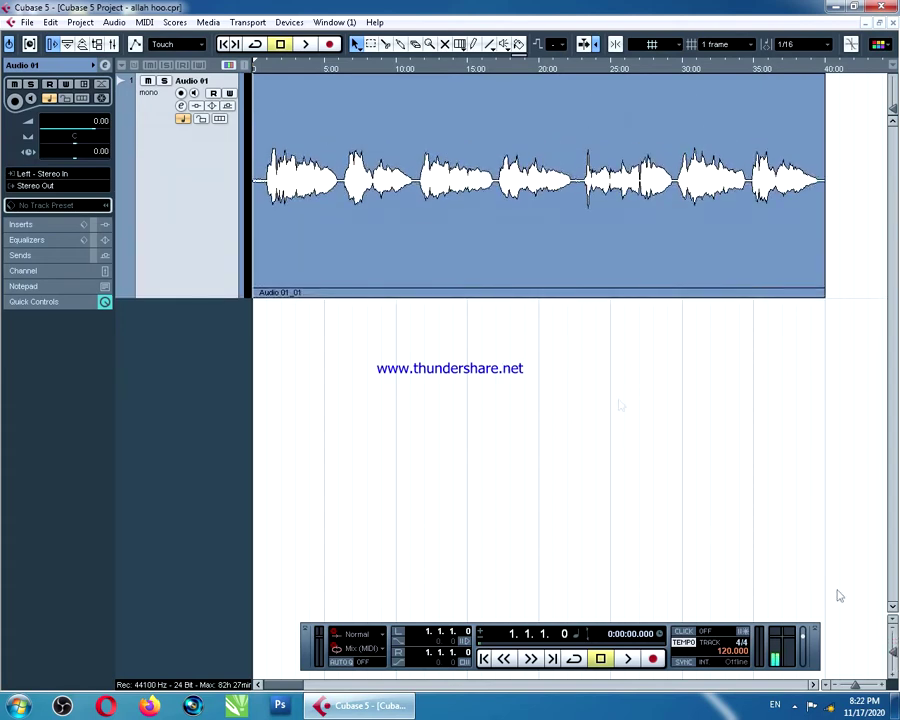
{"action": "left_click", "coordinate": [268, 70]}
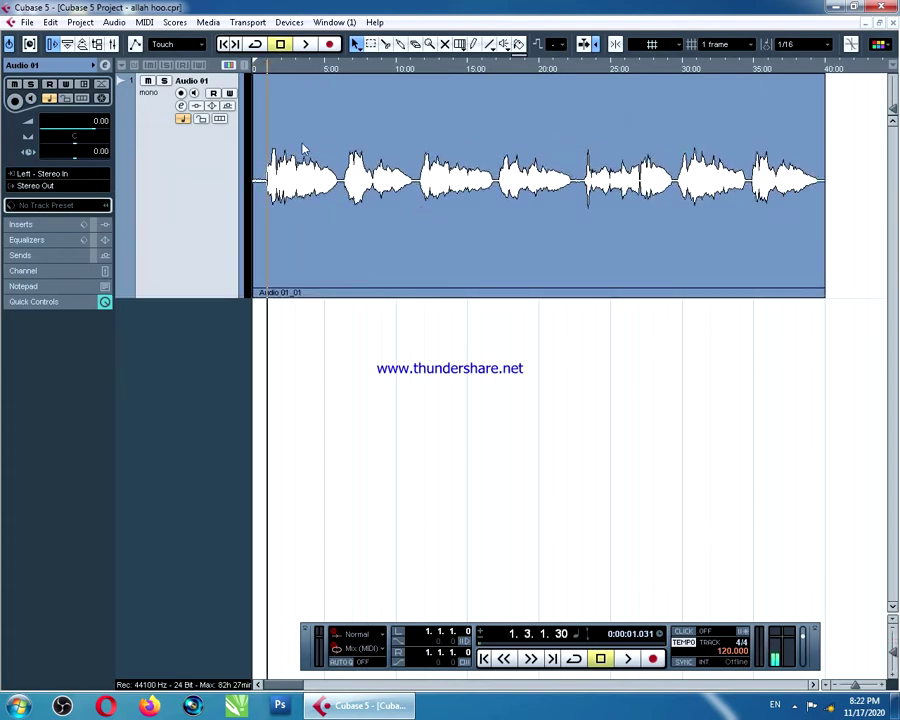
{"action": "key", "text": "h"}
{"action": "key", "text": "h"}
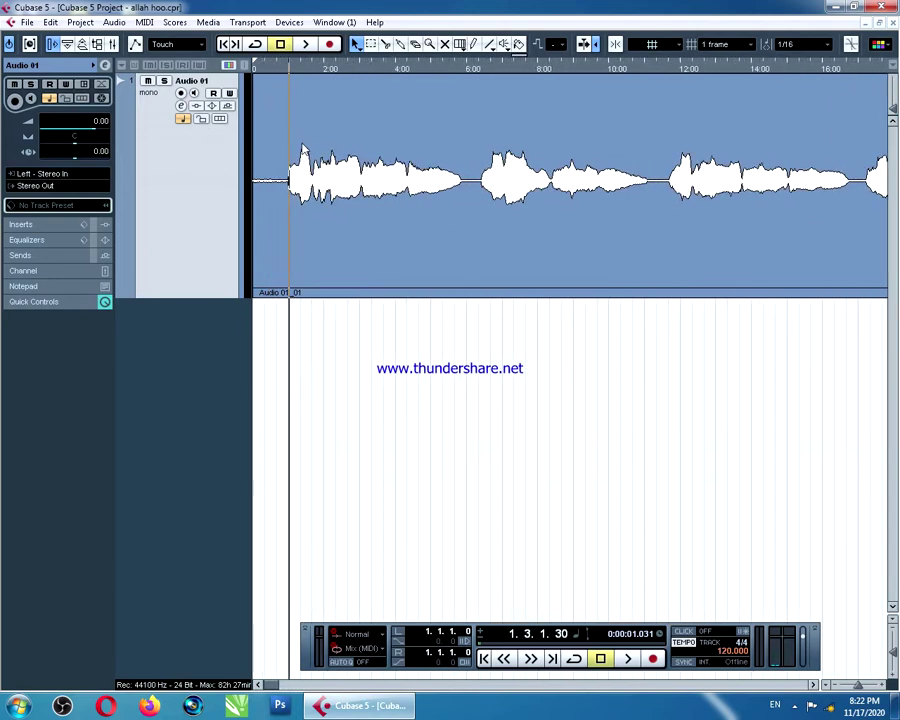
{"action": "key", "text": "space"}
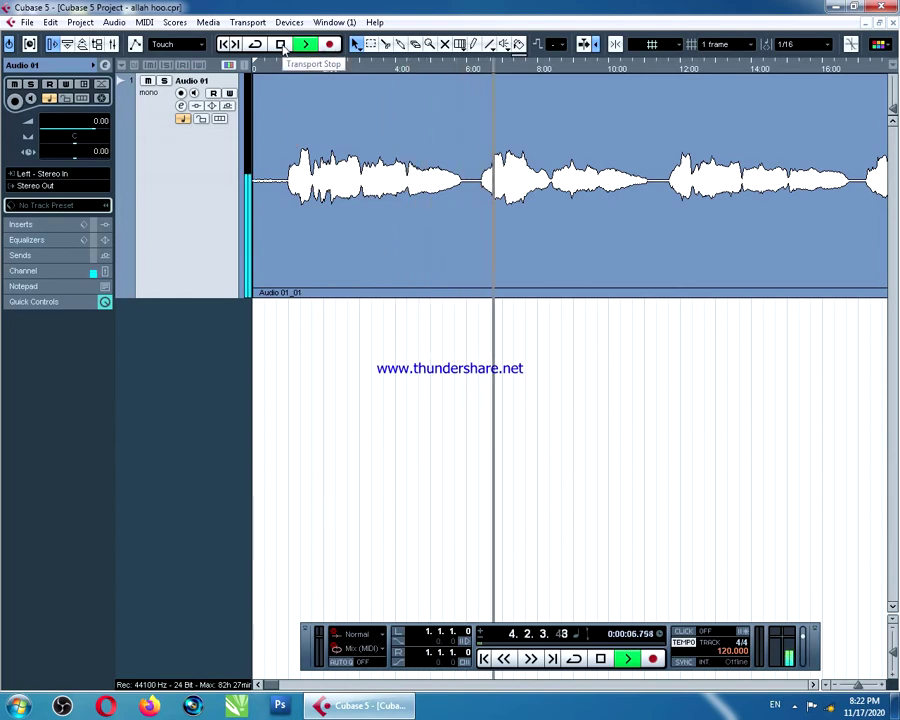
{"action": "left_click", "coordinate": [283, 47]}
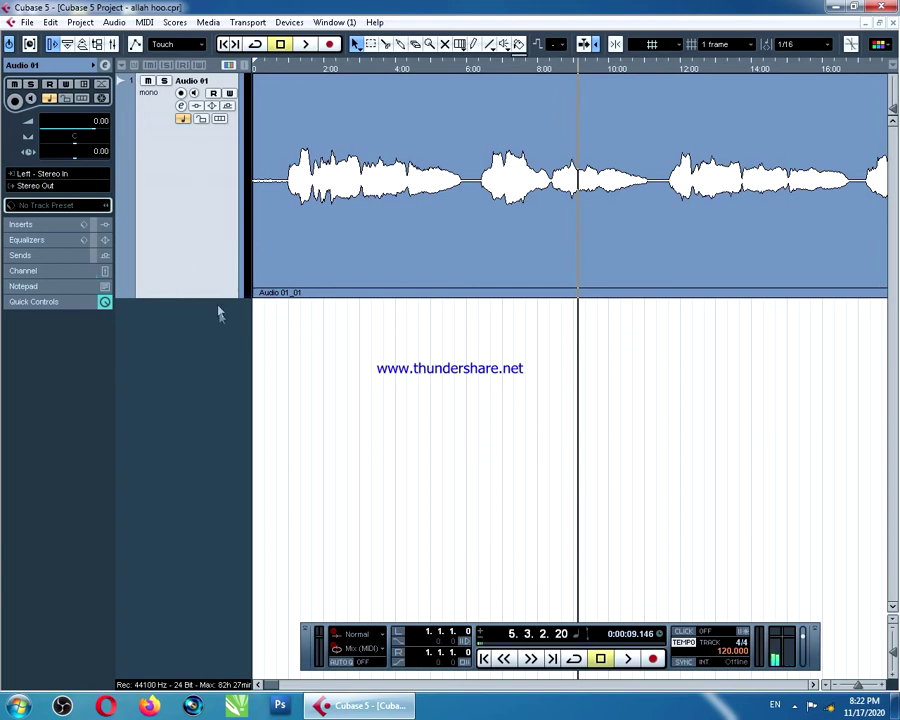
Reduce the height of the Audio 01 track and open its channel settings below the waveform
{"action": "left_click_drag", "start_coordinate": [216, 297], "coordinate": [216, 233]}
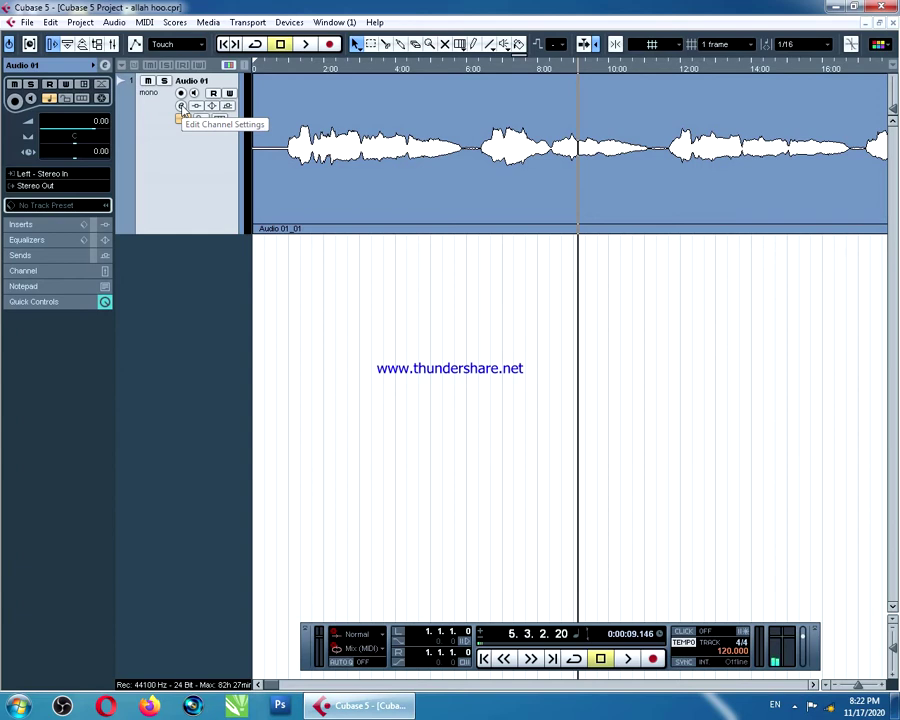
{"action": "left_click", "coordinate": [181, 106]}
{"action": "left_click_drag", "start_coordinate": [336, 160], "coordinate": [456, 220]}
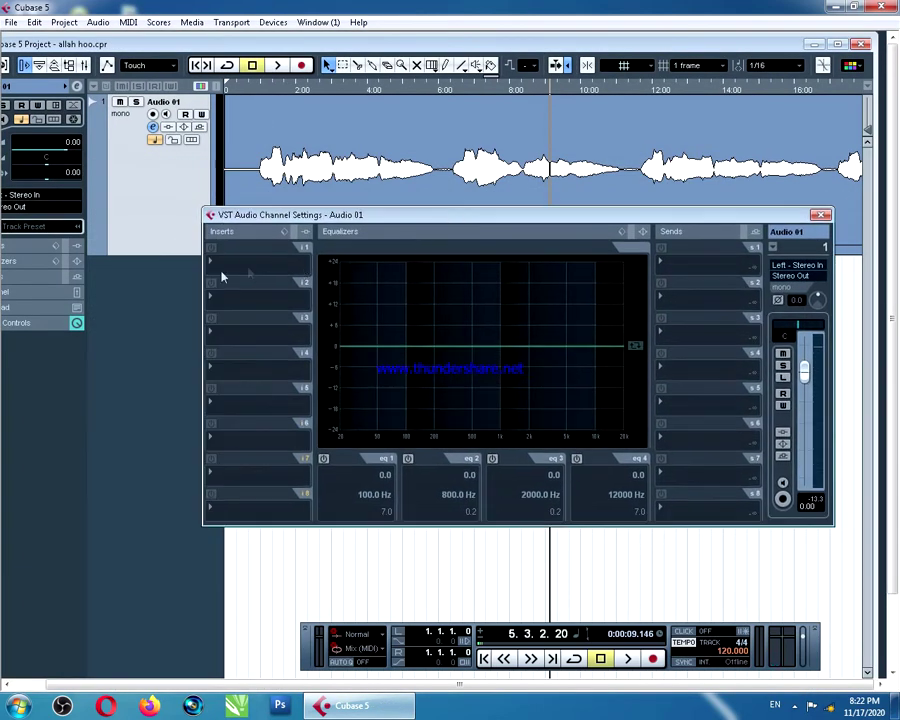
Load the Compressor from the Dynamics effects into the first insert slot of the Audio 01 channel
{"action": "left_click", "coordinate": [226, 265]}
{"action": "left_click", "coordinate": [237, 259]}
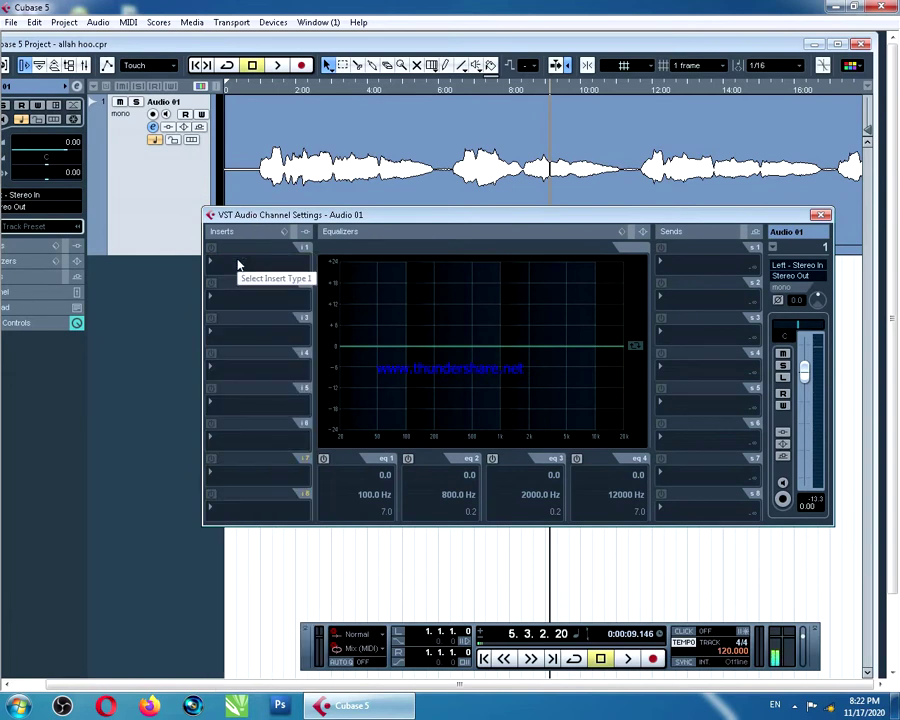
{"action": "right_click", "coordinate": [238, 265]}
{"action": "left_click", "coordinate": [232, 260]}
{"action": "left_click", "coordinate": [232, 262]}
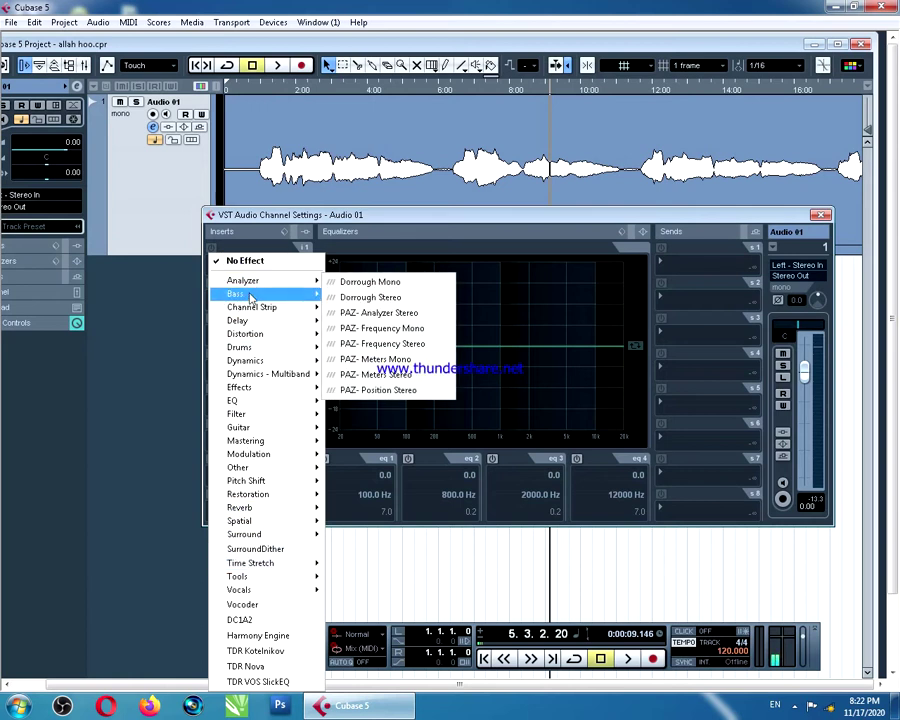
{"action": "mouse_move", "coordinate": [242, 336]}
{"action": "mouse_move", "coordinate": [250, 392]}
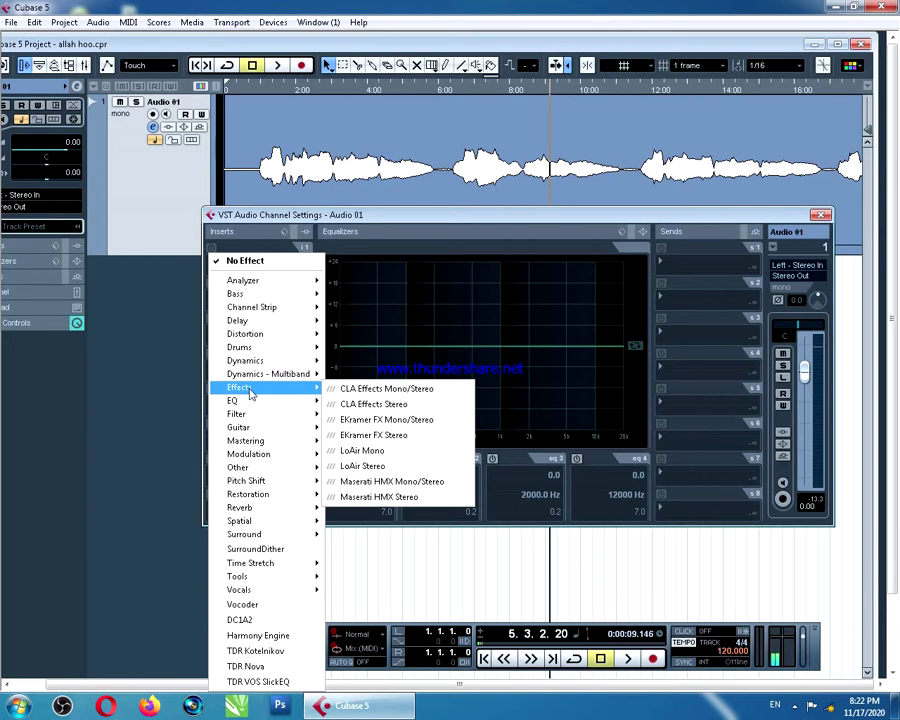
{"action": "mouse_move", "coordinate": [250, 366]}
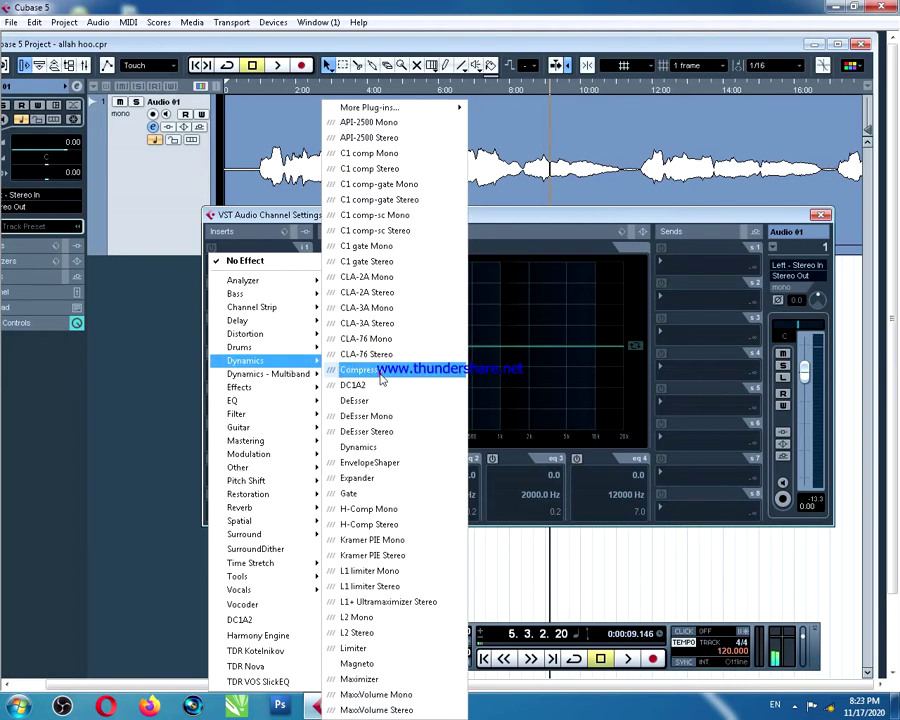
{"action": "left_click", "coordinate": [372, 370]}
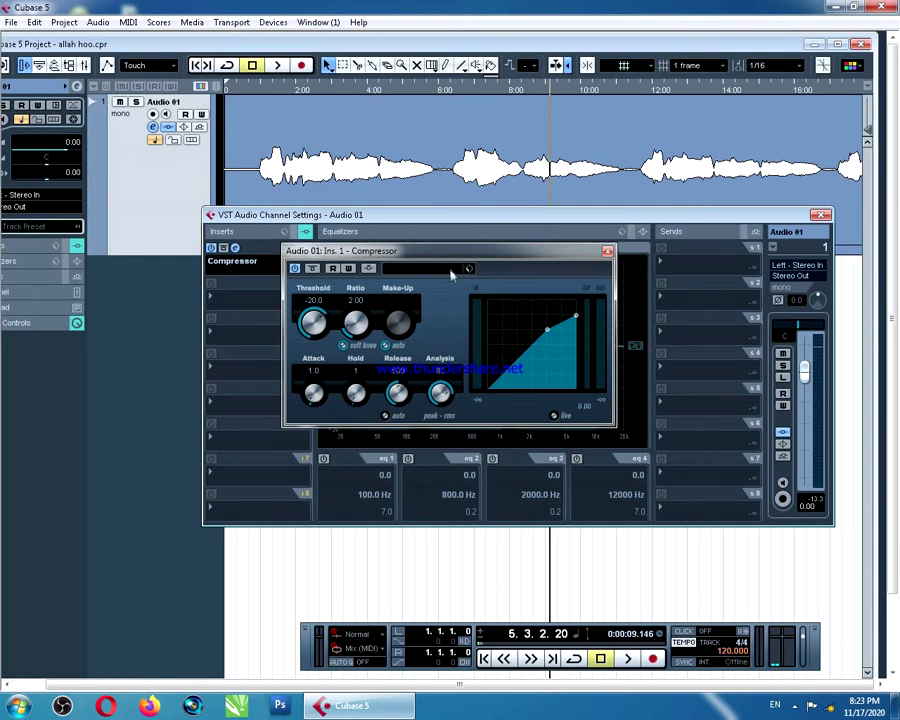
Try the Rnb Lead Vocals and Soft Lead Vocals Compressor presets, settle on Backing Vocals 3, and close the plug-in window
{"action": "left_click", "coordinate": [468, 267]}
{"action": "mouse_move", "coordinate": [594, 357]}
{"action": "left_mouse_down"}
{"action": "mouse_move", "coordinate": [598, 443]}
{"action": "mouse_move", "coordinate": [601, 337]}
{"action": "left_mouse_up"}
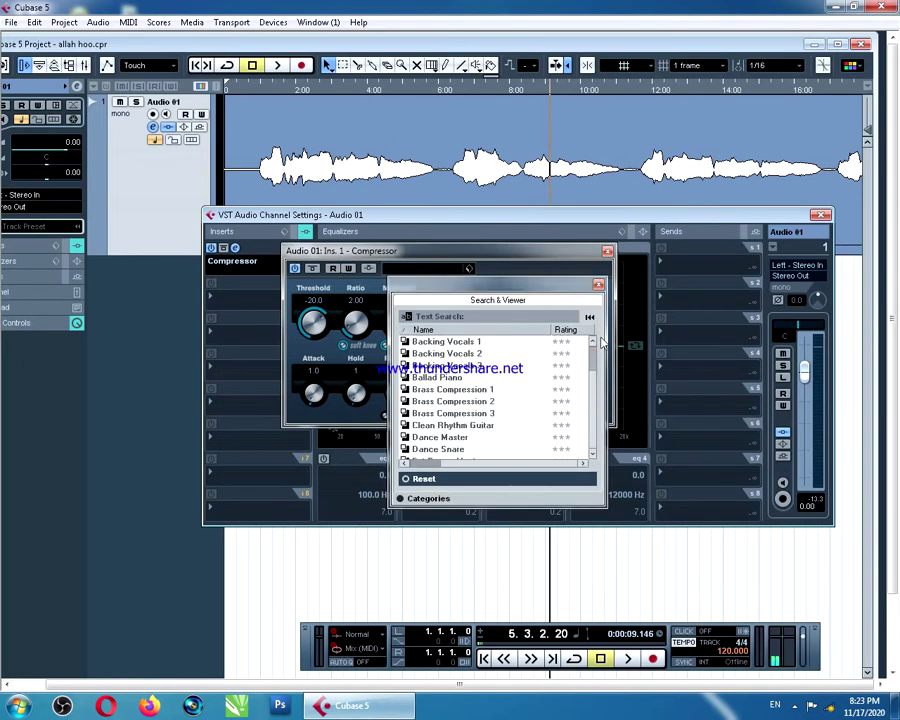
{"action": "left_click_drag", "start_coordinate": [601, 343], "coordinate": [599, 424]}
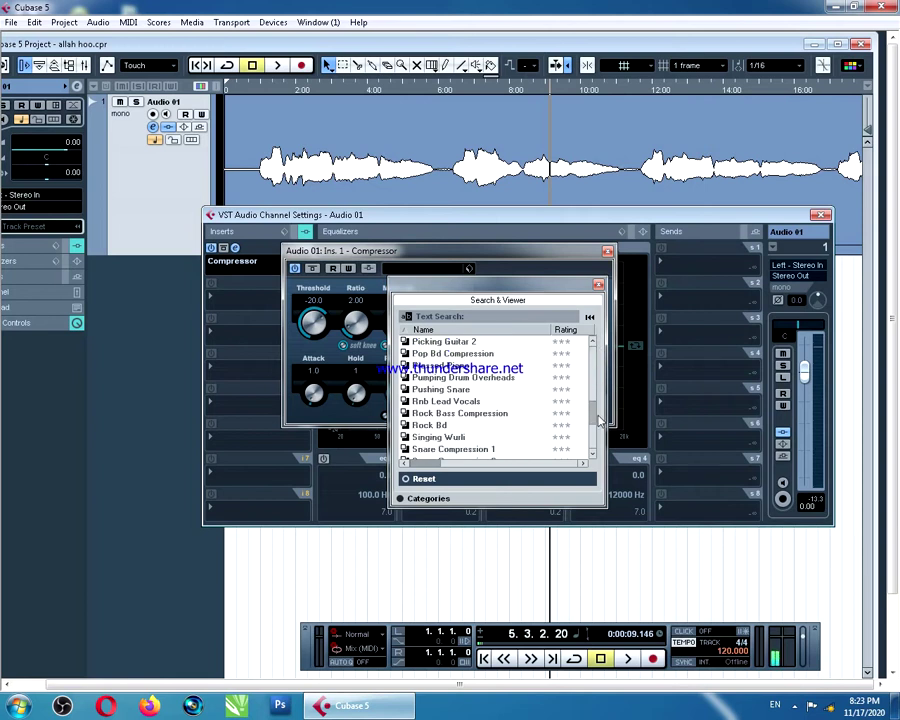
{"action": "left_click", "coordinate": [437, 402]}
{"action": "mouse_move", "coordinate": [594, 412]}
{"action": "left_mouse_down"}
{"action": "mouse_move", "coordinate": [596, 446]}
{"action": "mouse_move", "coordinate": [596, 426]}
{"action": "left_mouse_up"}
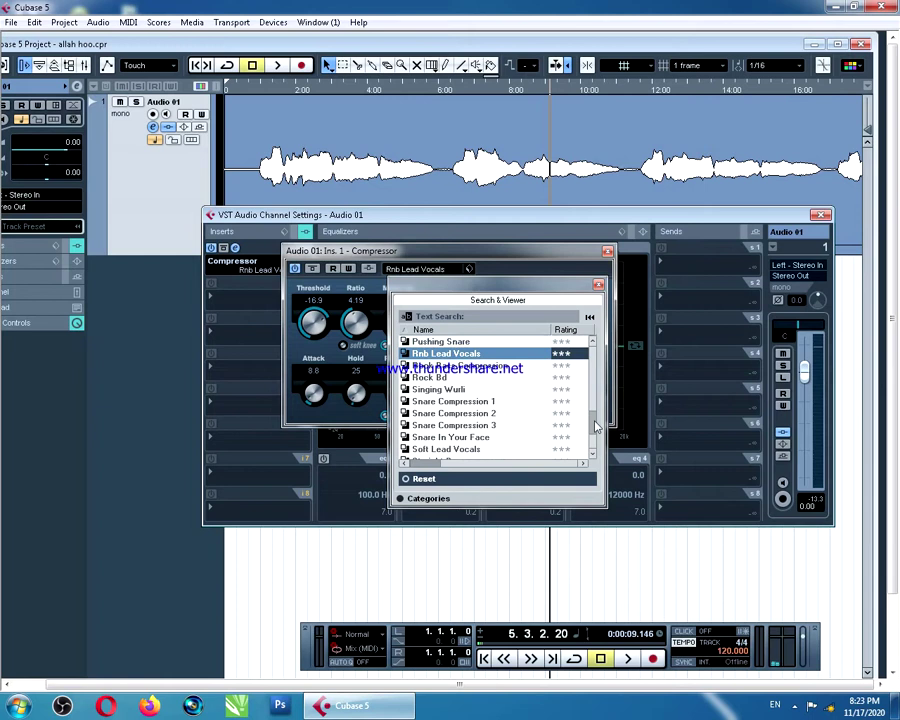
{"action": "left_click_drag", "start_coordinate": [596, 426], "coordinate": [596, 431]}
{"action": "left_click", "coordinate": [440, 425]}
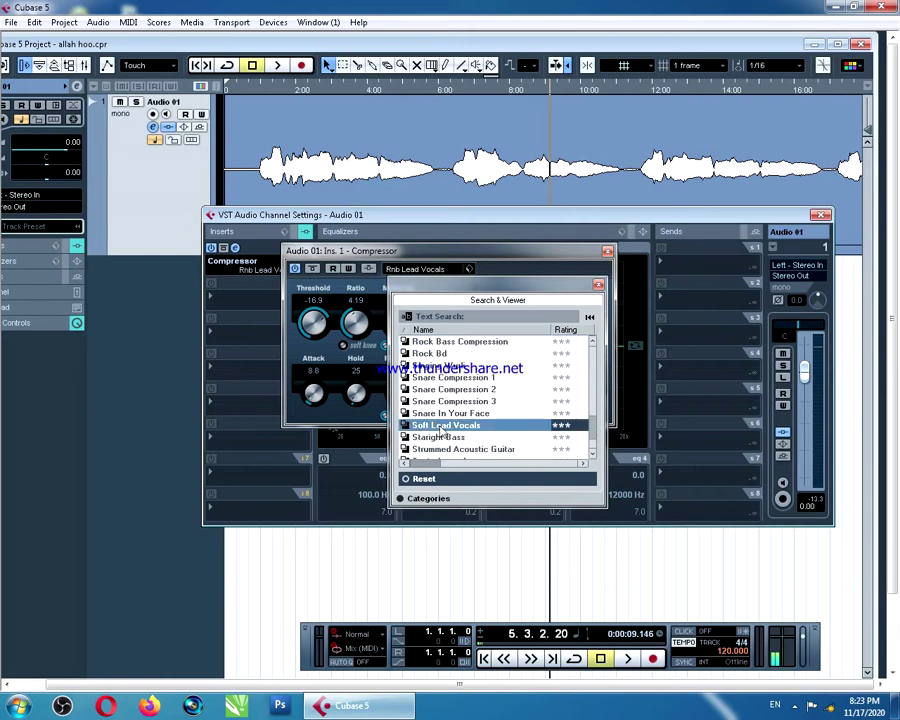
{"action": "left_click_drag", "start_coordinate": [595, 426], "coordinate": [594, 359]}
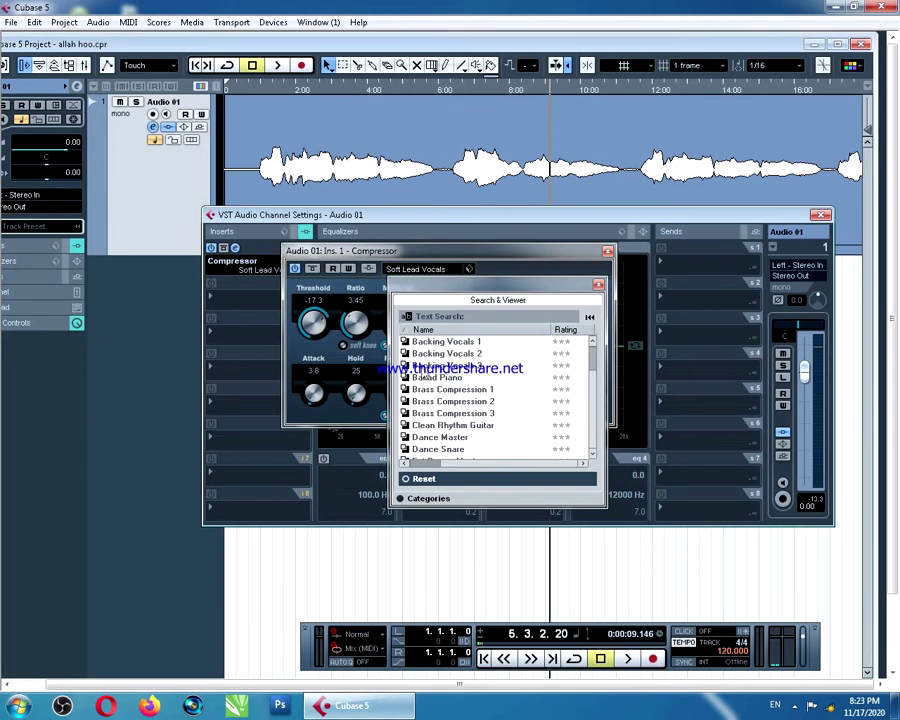
{"action": "double_click", "coordinate": [422, 366]}
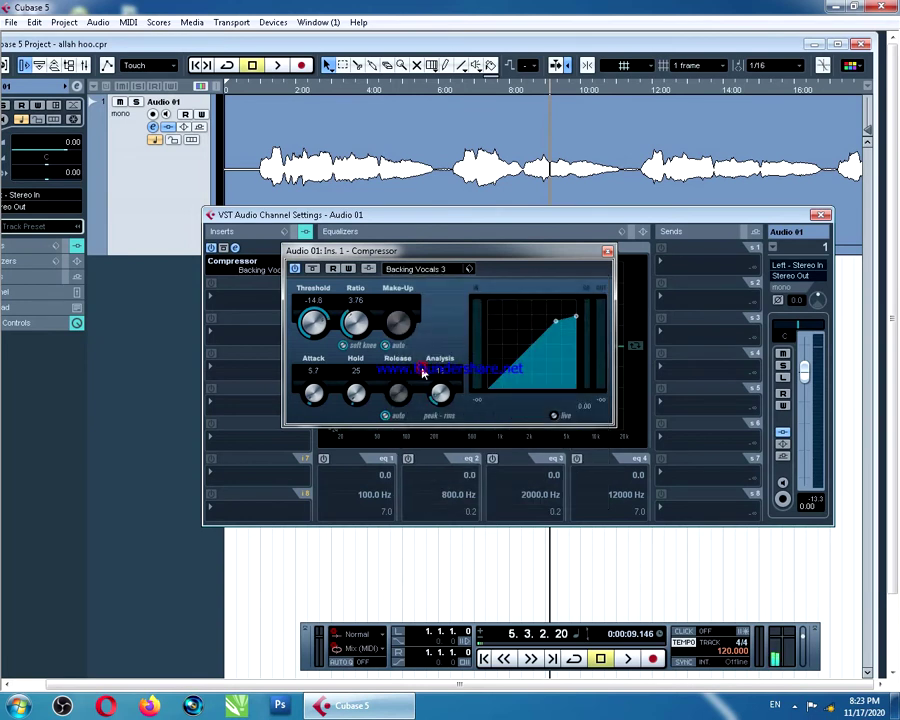
{"action": "left_click", "coordinate": [607, 251]}
Load the PingPongDelay effect into the second insert slot of the Audio 01 channel
{"action": "left_click", "coordinate": [234, 303]}
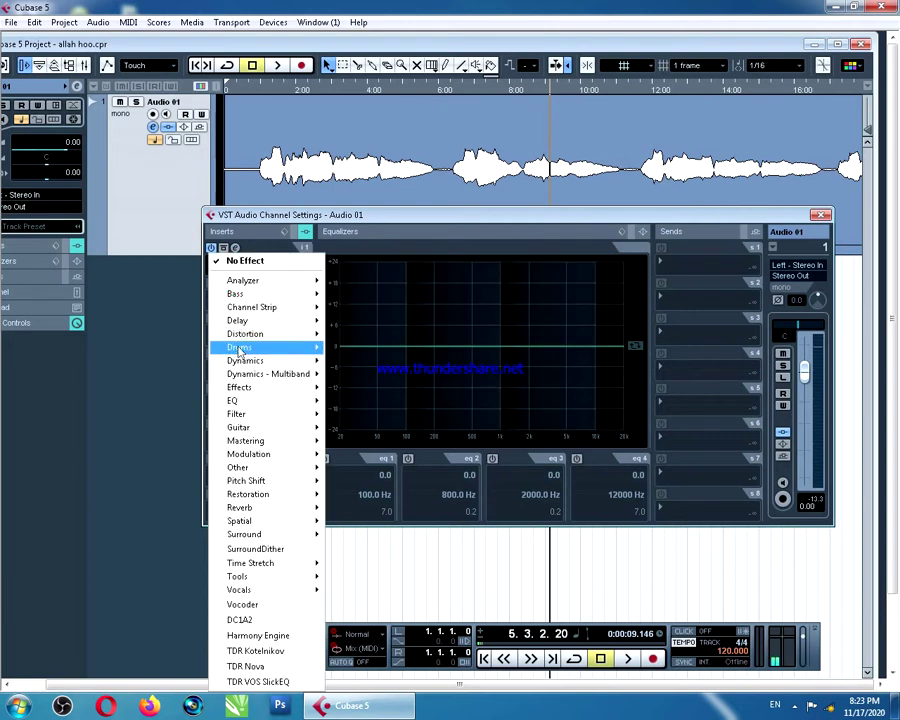
{"action": "left_click", "coordinate": [241, 321]}
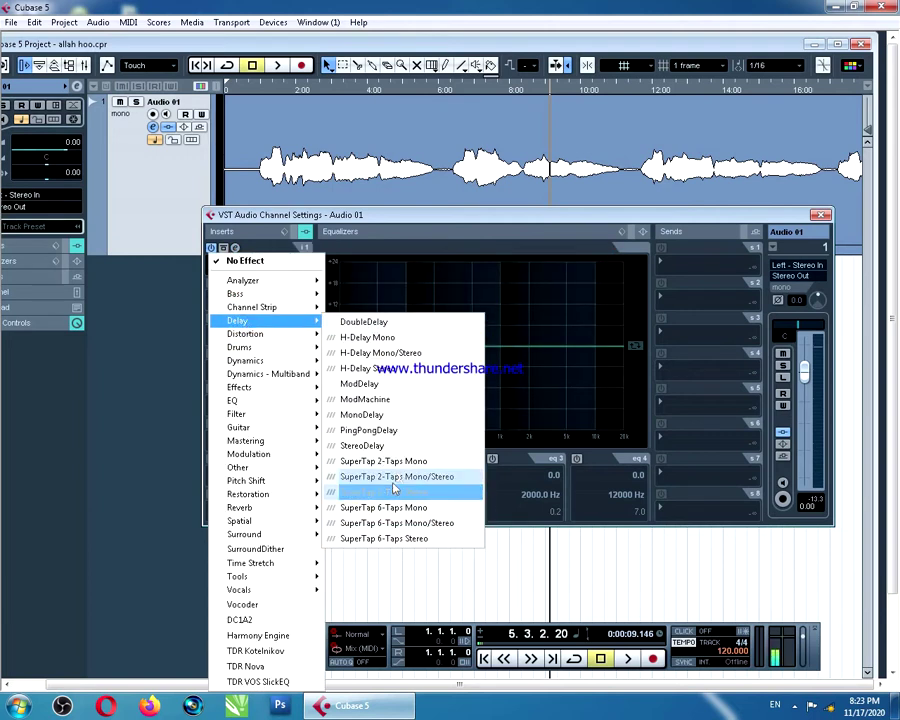
{"action": "left_click", "coordinate": [364, 431]}
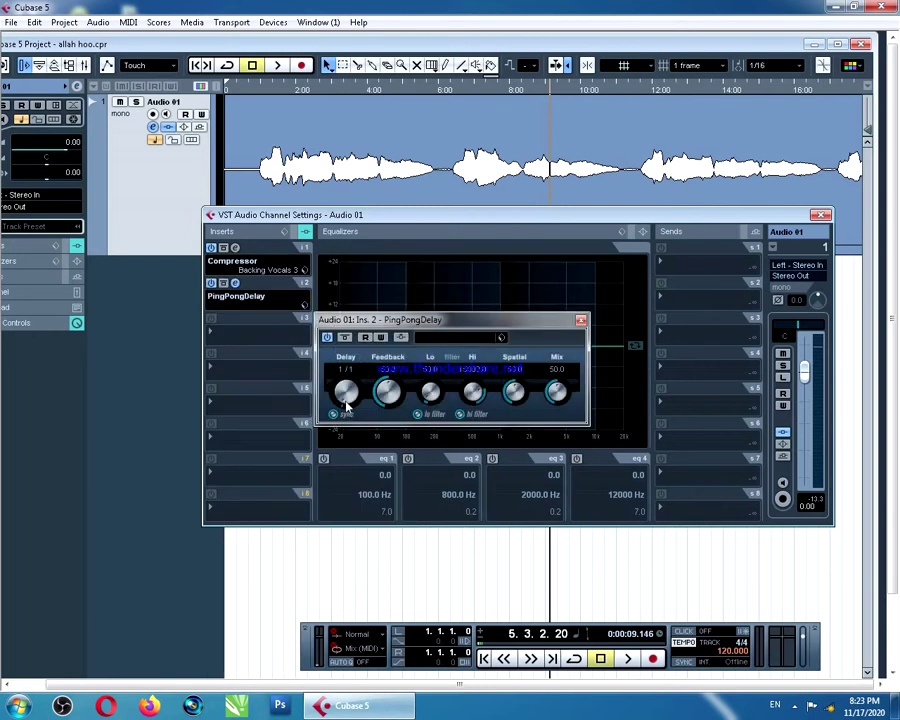
Browse the PingPongDelay presets, trying Boys Of Summer and Chamber, and apply Lead Ping Pong Delay
{"action": "left_click", "coordinate": [457, 340]}
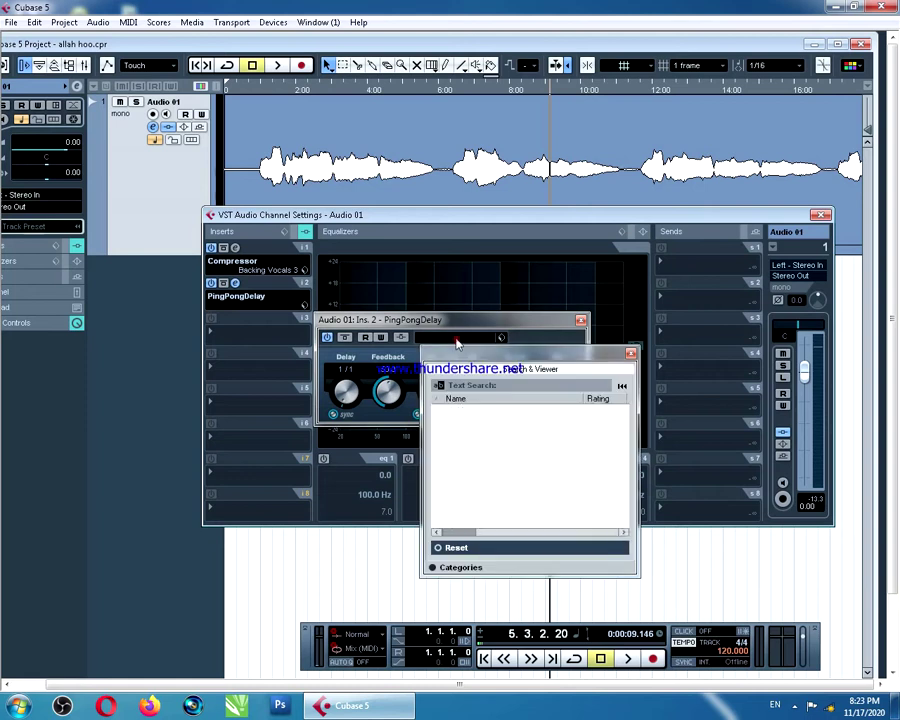
{"action": "mouse_move", "coordinate": [625, 424]}
{"action": "left_mouse_down"}
{"action": "mouse_move", "coordinate": [632, 501]}
{"action": "mouse_move", "coordinate": [634, 419]}
{"action": "left_mouse_up"}
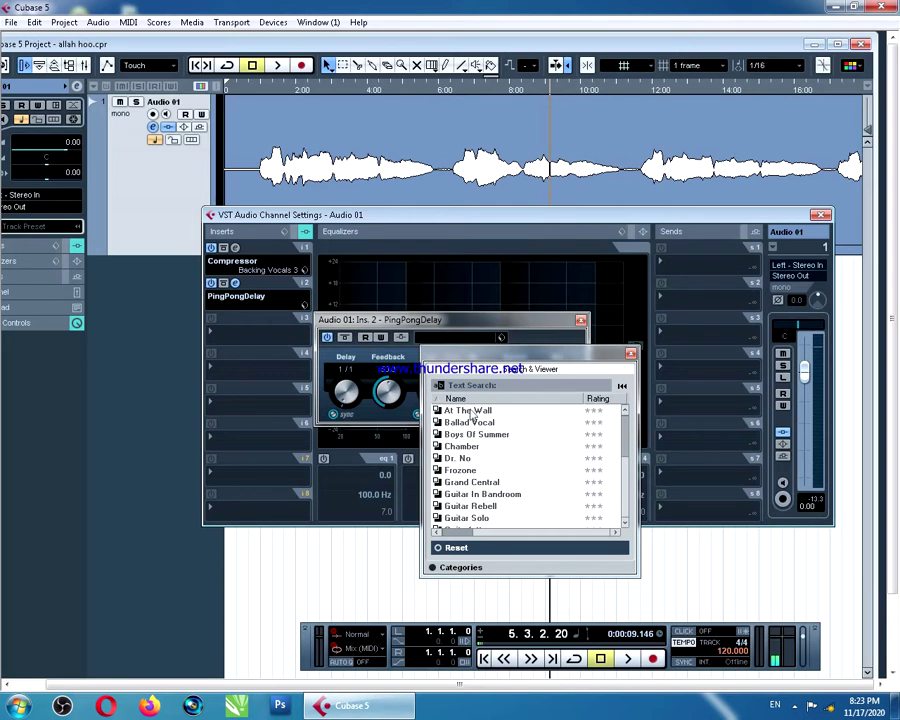
{"action": "left_click", "coordinate": [468, 410]}
{"action": "left_click", "coordinate": [465, 434]}
{"action": "left_click", "coordinate": [449, 447]}
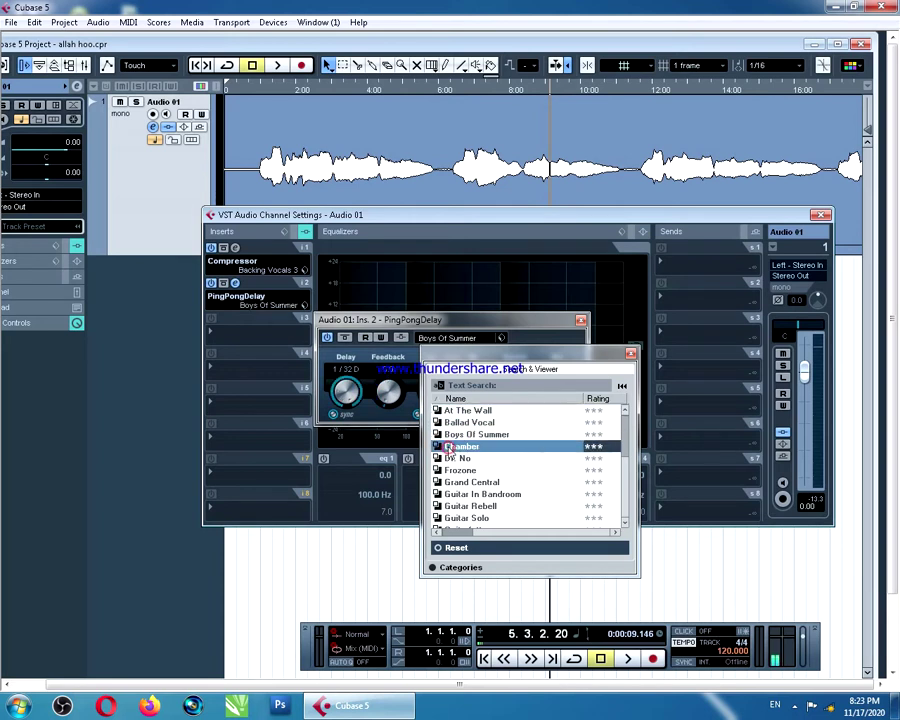
{"action": "left_click_drag", "start_coordinate": [627, 420], "coordinate": [623, 465]}
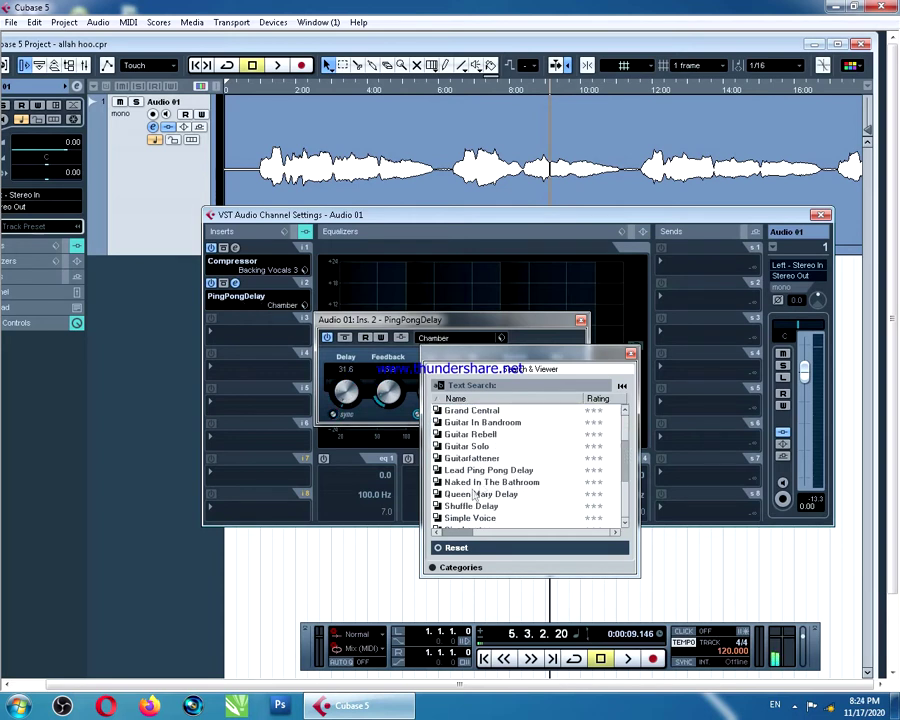
{"action": "double_click", "coordinate": [469, 471]}
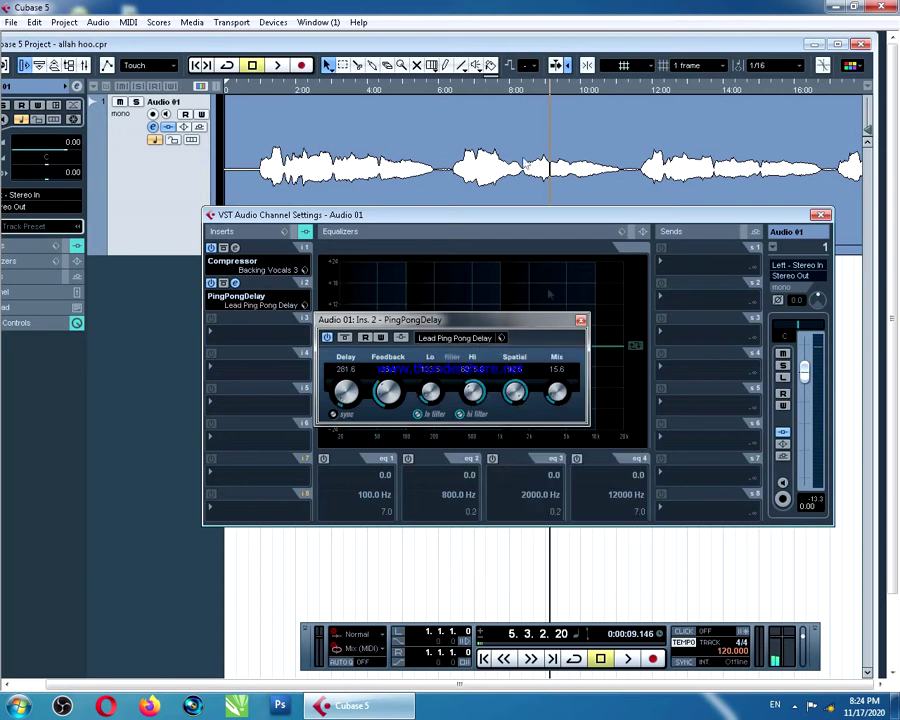
Maximize the project window and play the processed vocal from about 0.75 seconds
{"action": "double_click", "coordinate": [250, 43]}
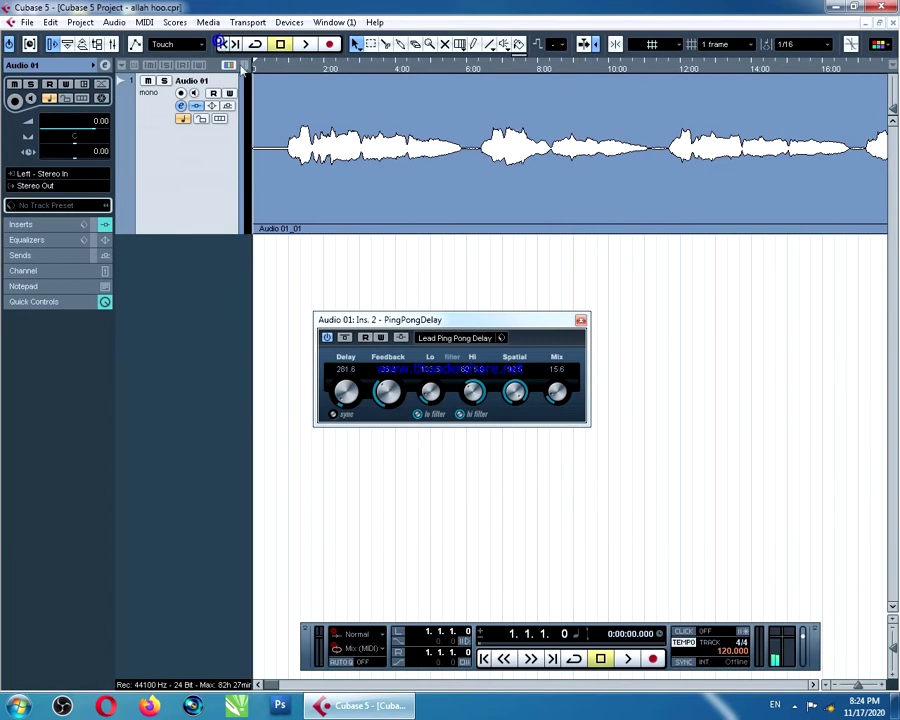
{"action": "left_click", "coordinate": [281, 66]}
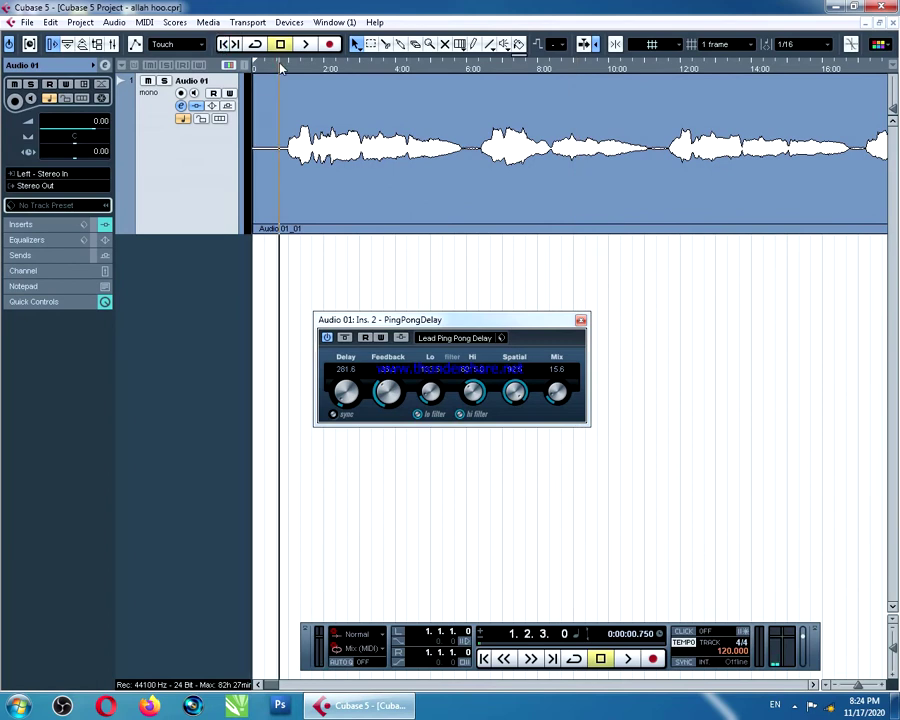
{"action": "key", "text": "space"}
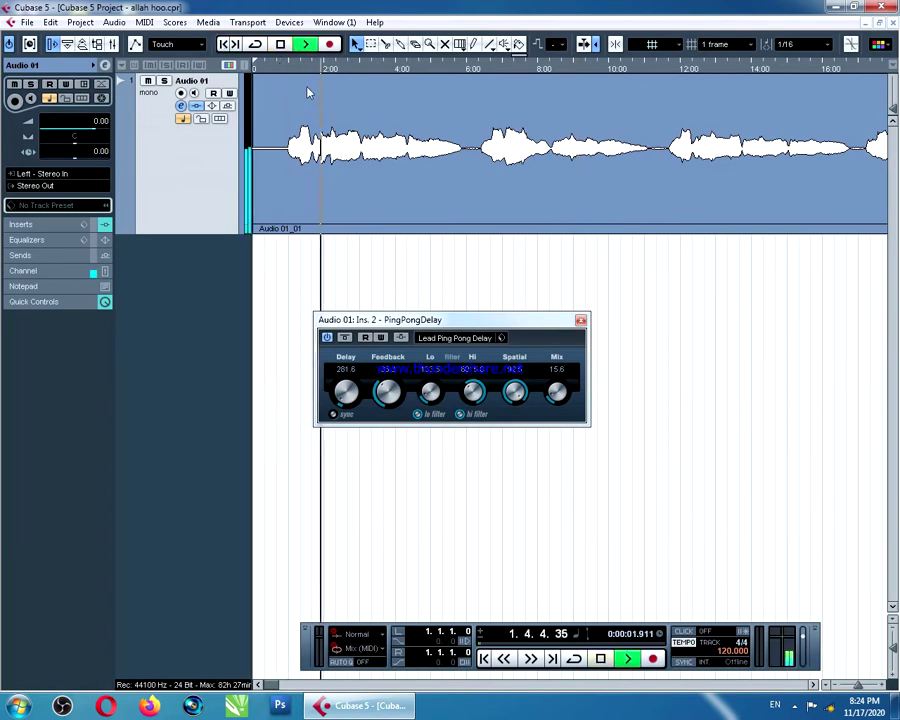
Adjust the computer's speaker volume in Windows while the vocal is playing
{"action": "left_click", "coordinate": [795, 705]}
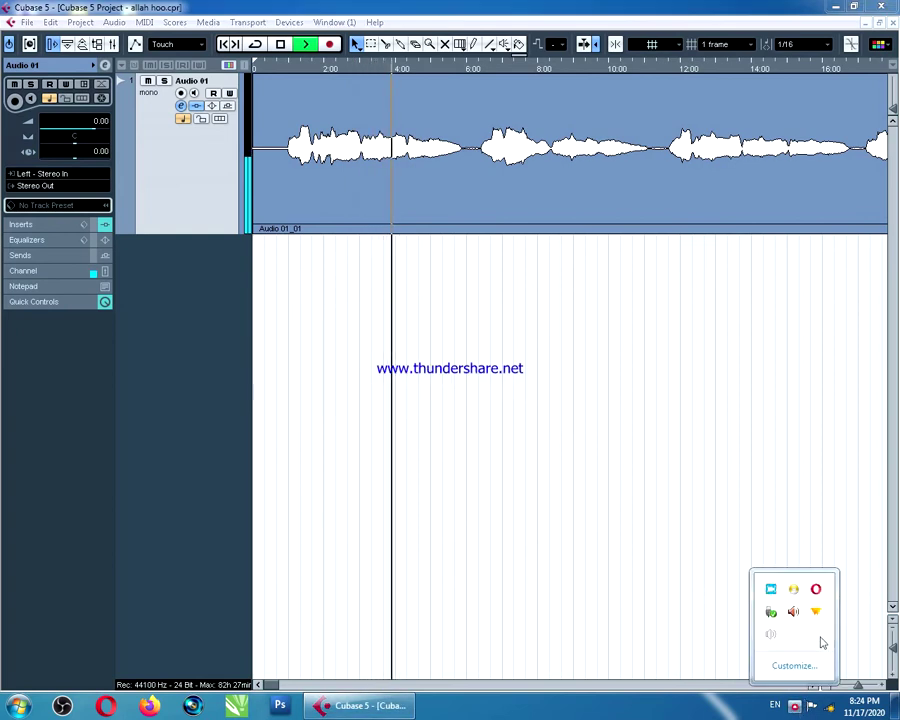
{"action": "left_click", "coordinate": [793, 611]}
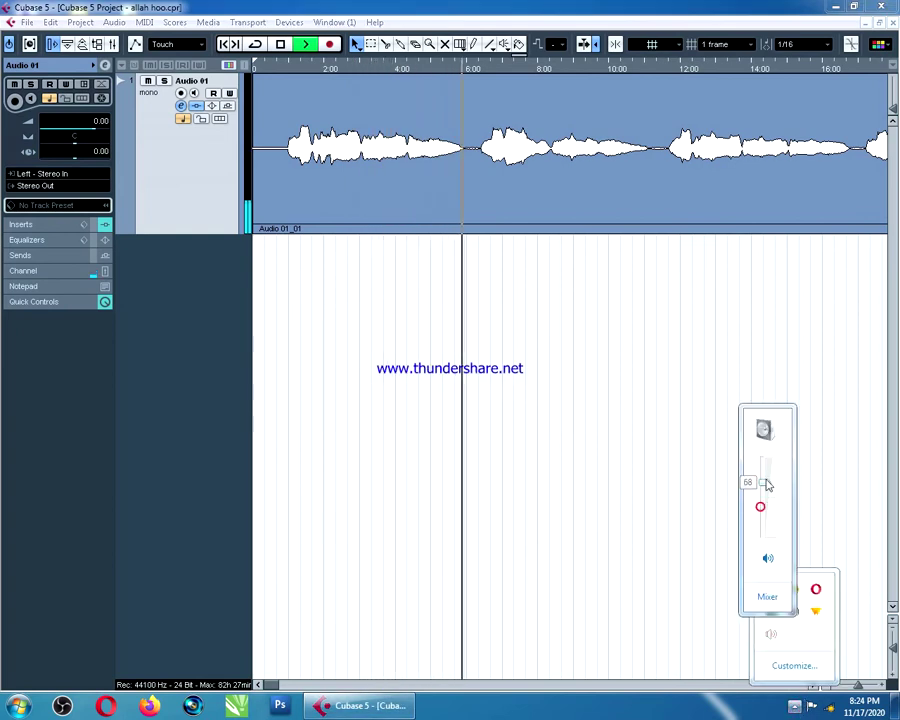
{"action": "left_click", "coordinate": [645, 714]}
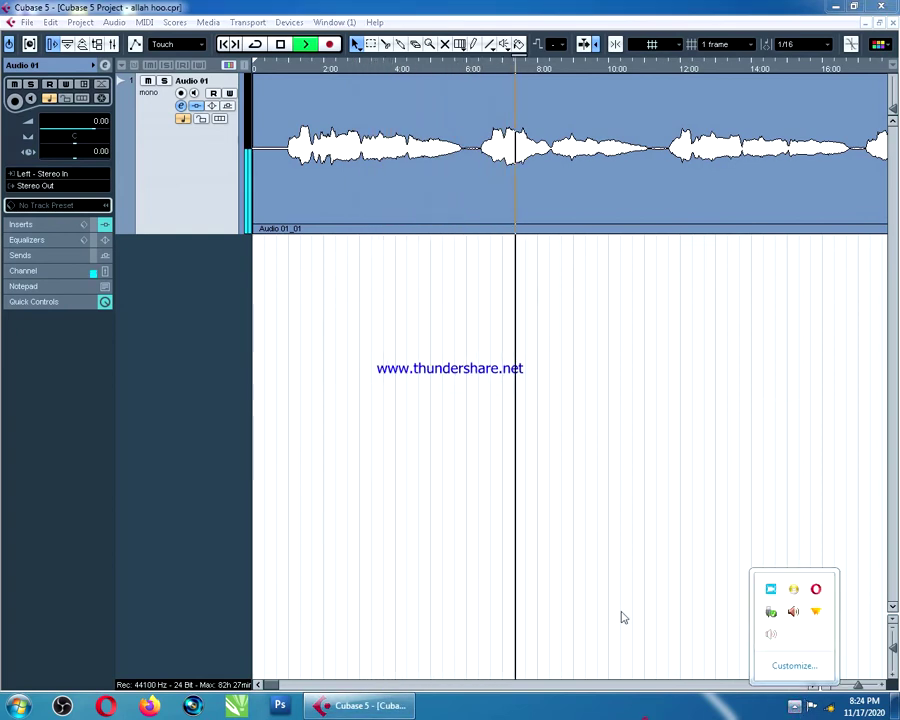
Return to the project window and stop playback of the processed vocal
{"action": "left_click", "coordinate": [522, 343]}
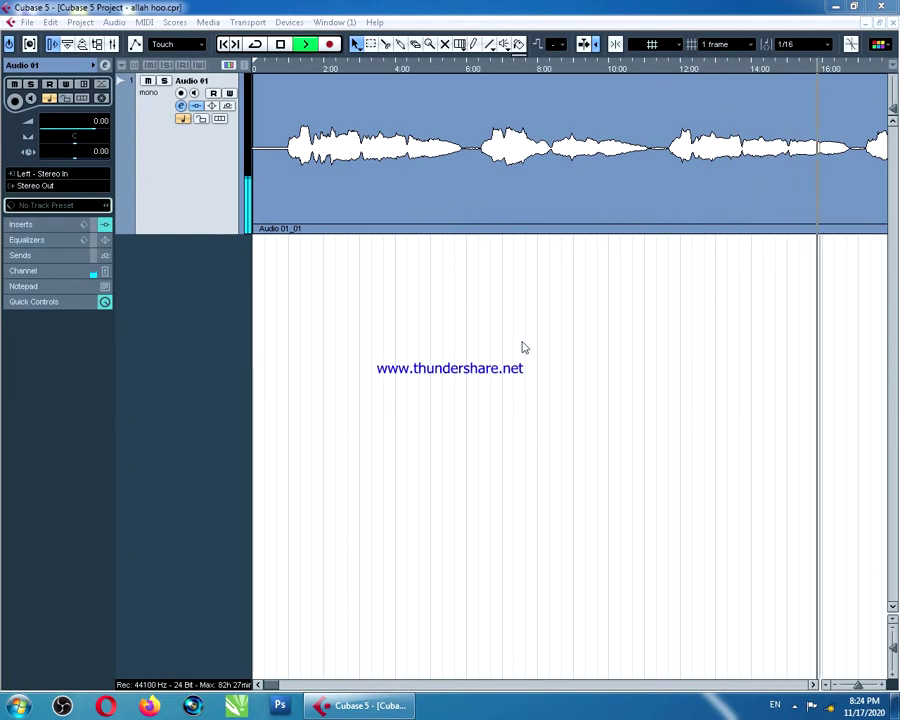
{"action": "left_click", "coordinate": [524, 347]}
{"action": "key", "text": "space"}
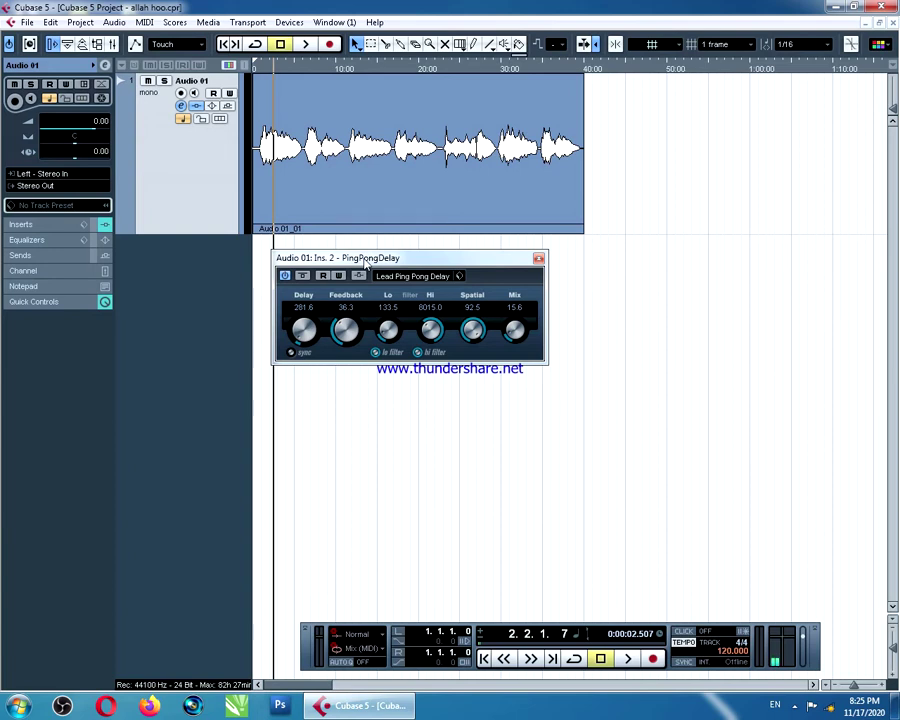
Enlarge the Audio 01 waveform horizontally on the timeline and close the PingPongDelay editor
{"action": "key", "text": "h"}
{"action": "key", "text": "h"}
{"action": "key", "text": "h"}
{"action": "key", "text": "h"}
{"action": "key", "text": "h"}
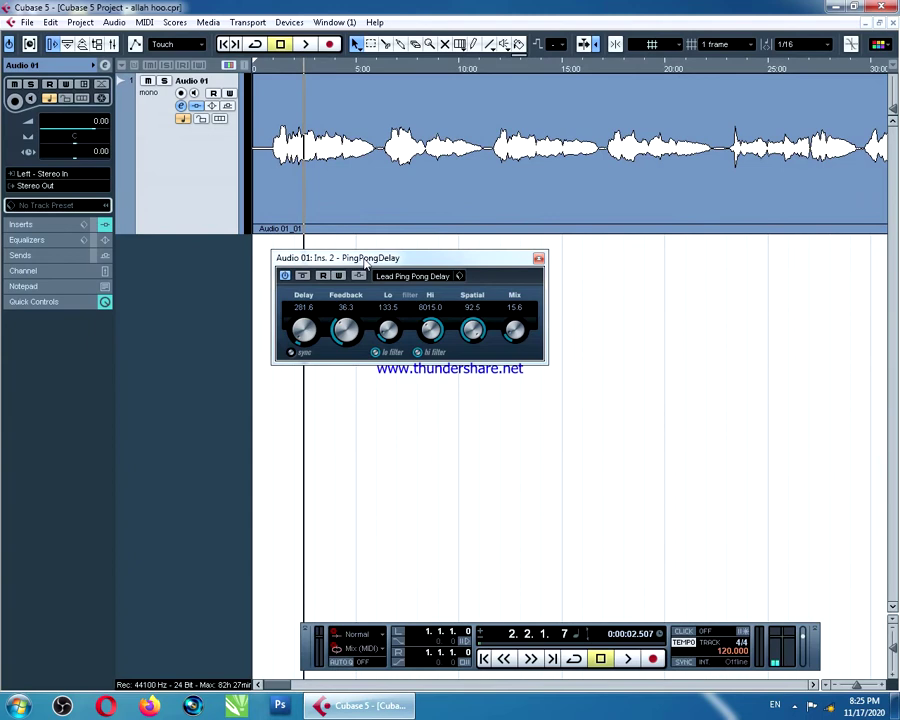
{"action": "left_click", "coordinate": [538, 258]}
Insert StudioEQ in the third insert slot of the Audio 01 channel, keeping the insert list in view
{"action": "left_click", "coordinate": [182, 108]}
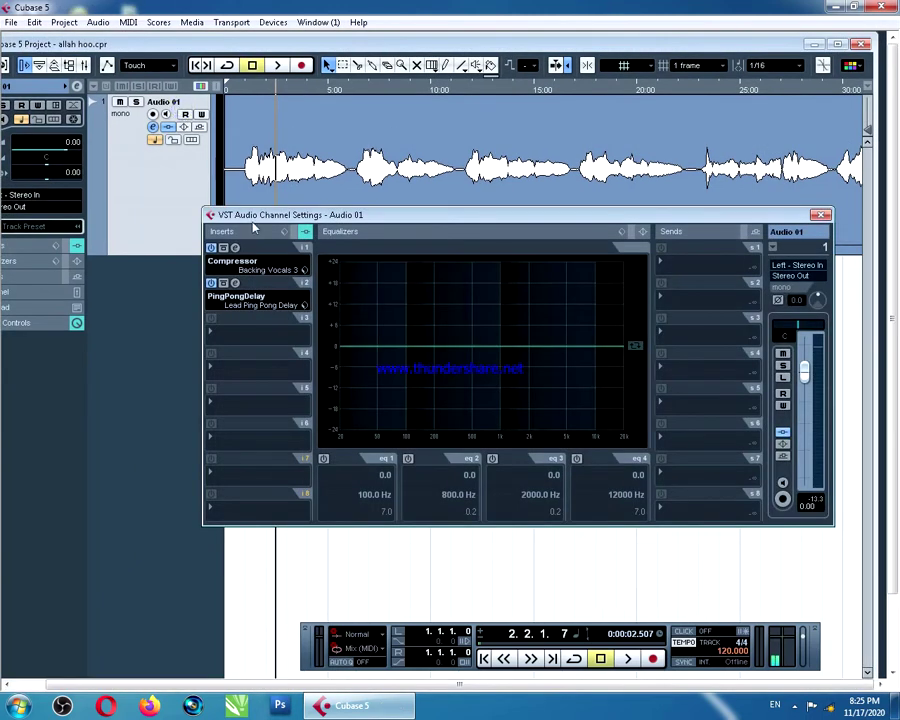
{"action": "left_click_drag", "start_coordinate": [262, 211], "coordinate": [266, 167]}
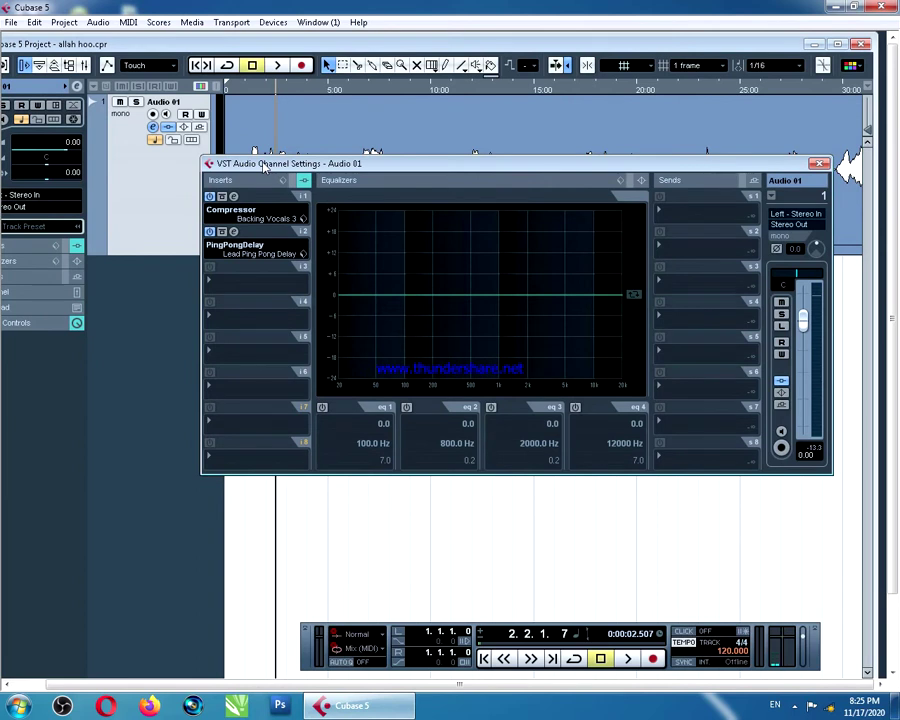
{"action": "left_click", "coordinate": [263, 251]}
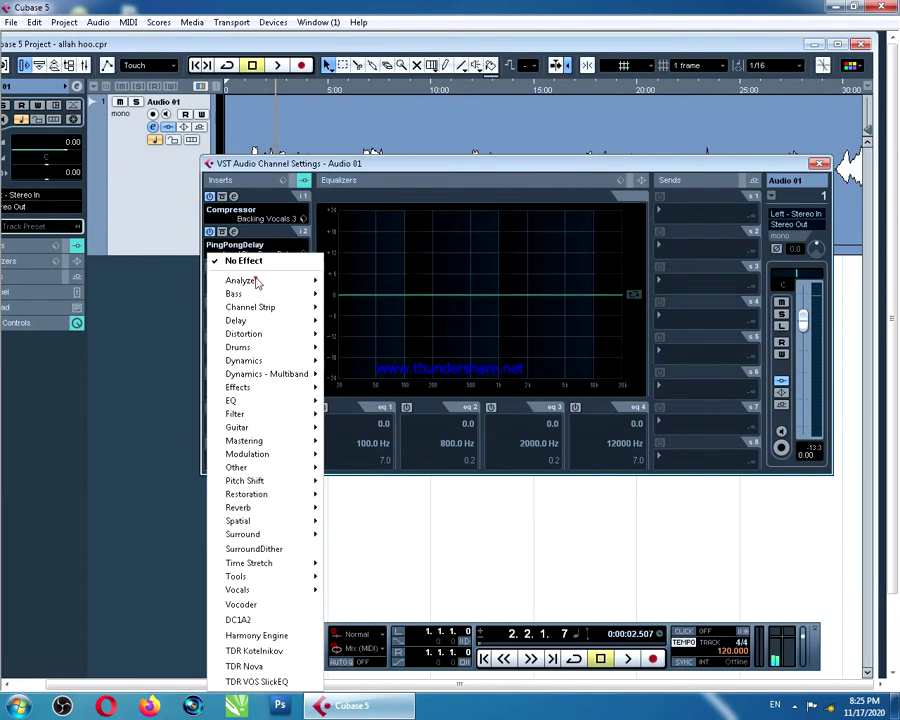
{"action": "left_click", "coordinate": [245, 403]}
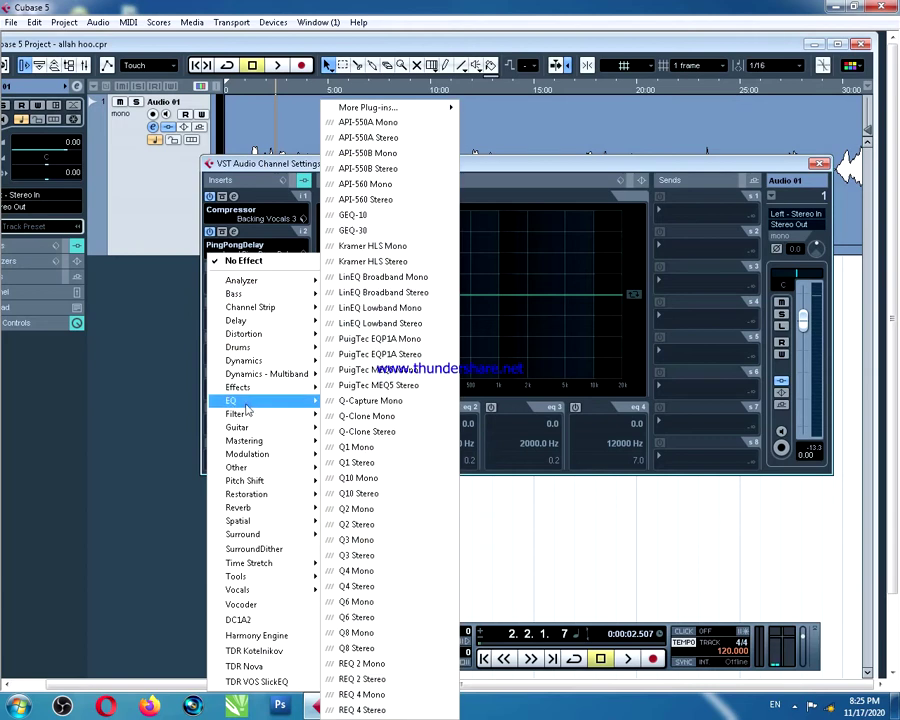
{"action": "mouse_move", "coordinate": [434, 107]}
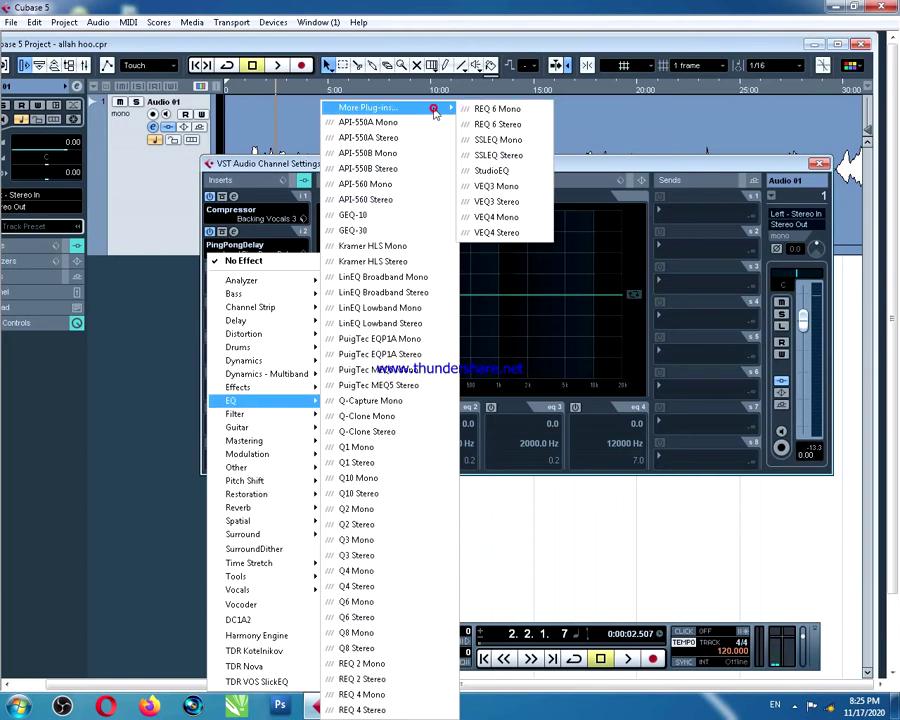
{"action": "left_click", "coordinate": [493, 170]}
{"action": "left_click_drag", "start_coordinate": [336, 244], "coordinate": [327, 276]}
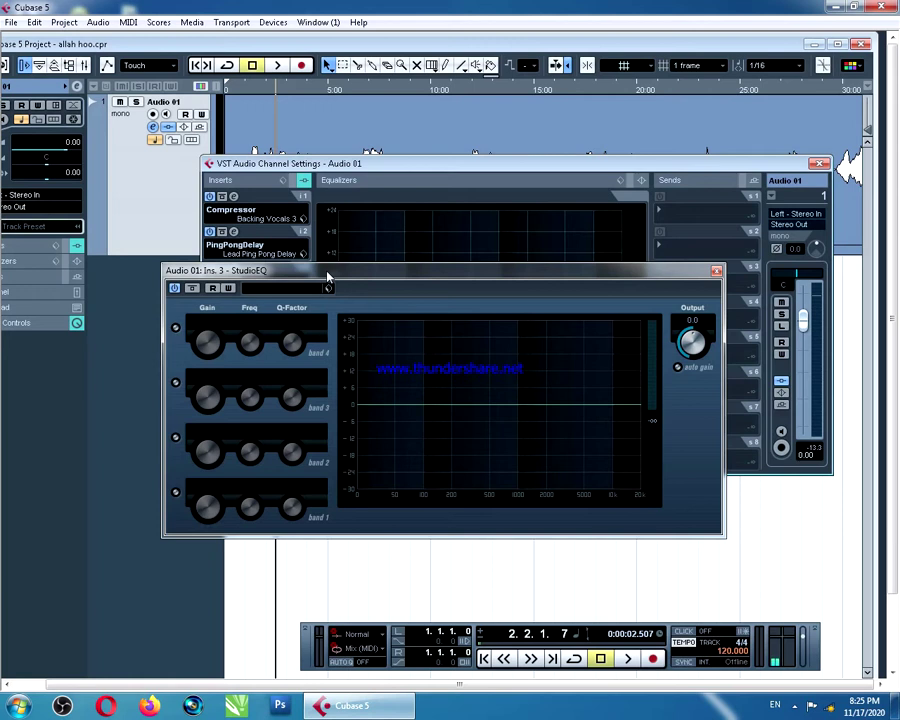
Apply the Lead Vox Male preset to StudioEQ
{"action": "left_click", "coordinate": [327, 288]}
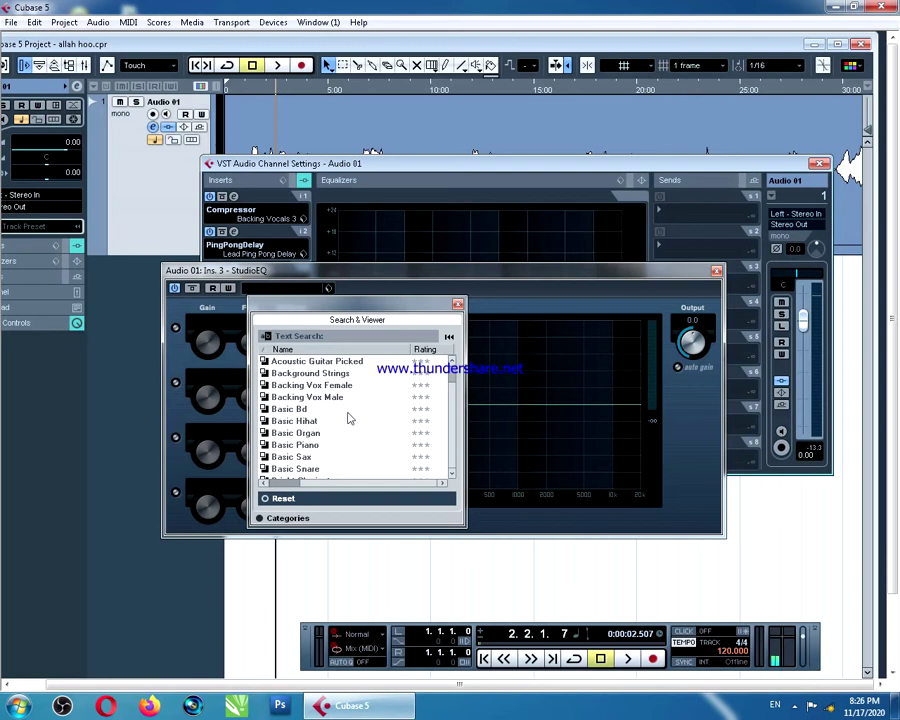
{"action": "scroll", "coordinate": [349, 418], "scroll_direction": "down", "scroll_amount": 10}
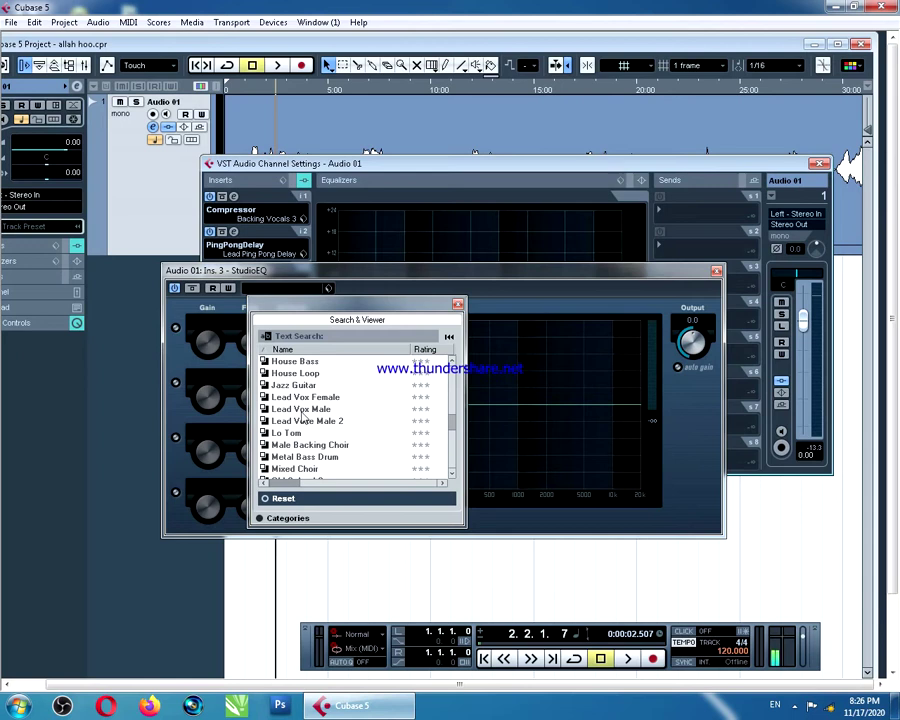
{"action": "left_click", "coordinate": [301, 410]}
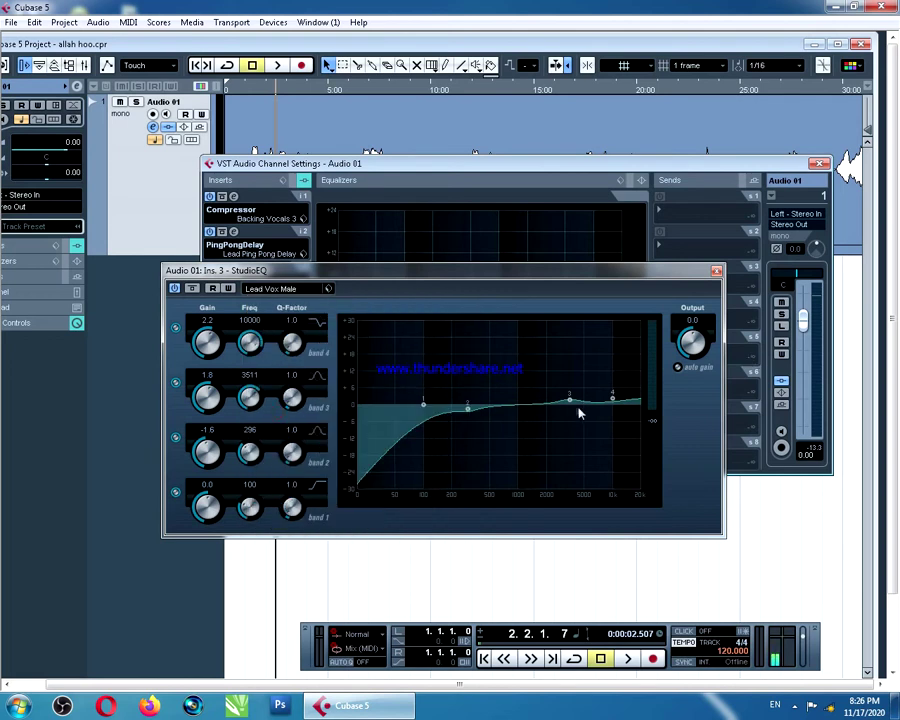
Try boosting StudioEQ band 3 to about 5.4 dB and band 4 to about 5.1 dB at 11772 Hz on the curve
{"action": "left_click_drag", "start_coordinate": [569, 399], "coordinate": [572, 433]}
{"action": "left_click_drag", "start_coordinate": [616, 379], "coordinate": [618, 371]}
{"action": "left_click_drag", "start_coordinate": [571, 426], "coordinate": [619, 397]}
{"action": "left_click_drag", "start_coordinate": [567, 382], "coordinate": [571, 391]}
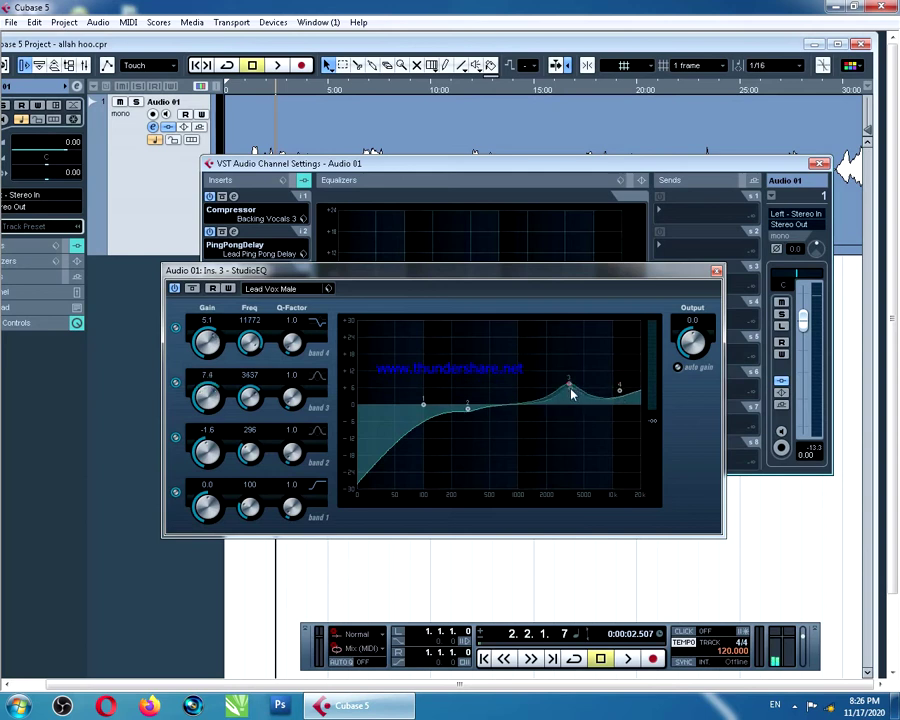
Reload the Lead Vox Male preset in StudioEQ to discard the manual band changes
{"action": "left_click", "coordinate": [280, 288]}
{"action": "left_click", "coordinate": [320, 447]}
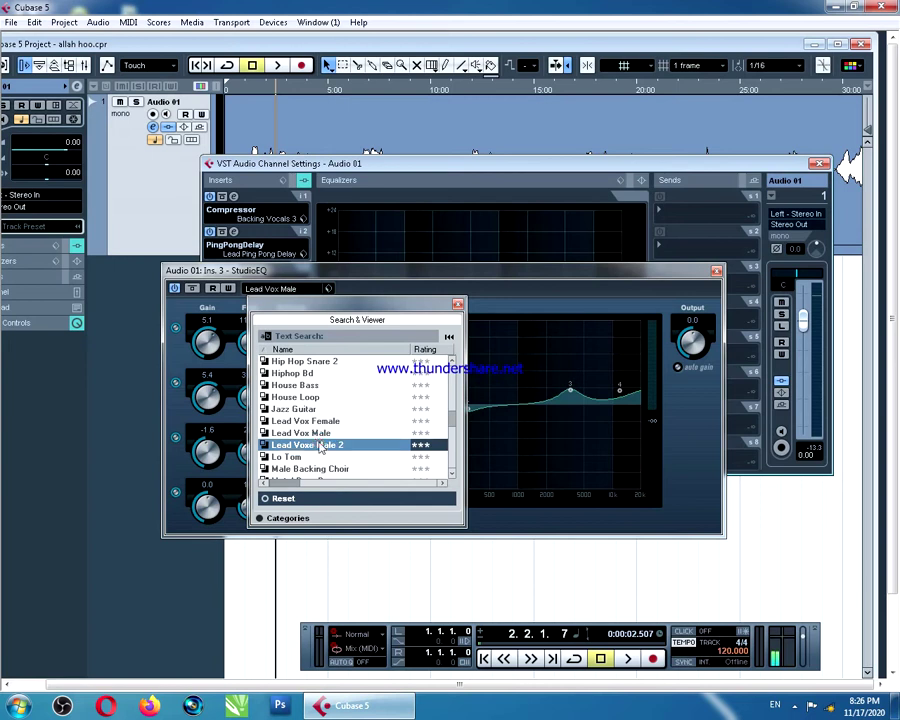
{"action": "double_click", "coordinate": [318, 435]}
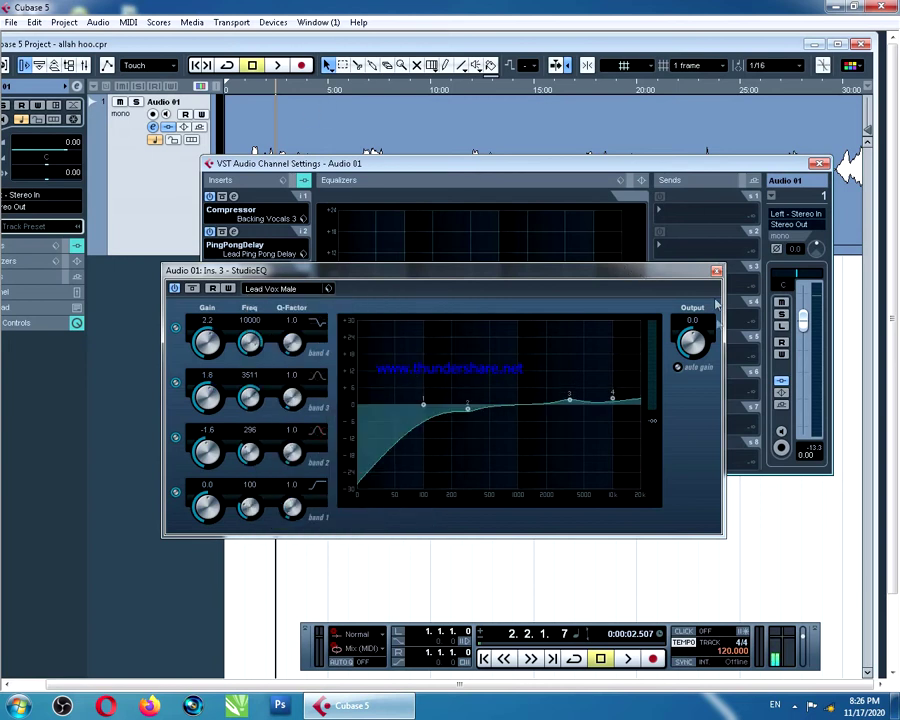
Close the StudioEQ and channel settings windows, and play the vocal from about 1 second in the maximized project window
{"action": "left_click", "coordinate": [716, 272]}
{"action": "left_click", "coordinate": [820, 163]}
{"action": "left_click", "coordinate": [247, 93]}
{"action": "double_click", "coordinate": [187, 43]}
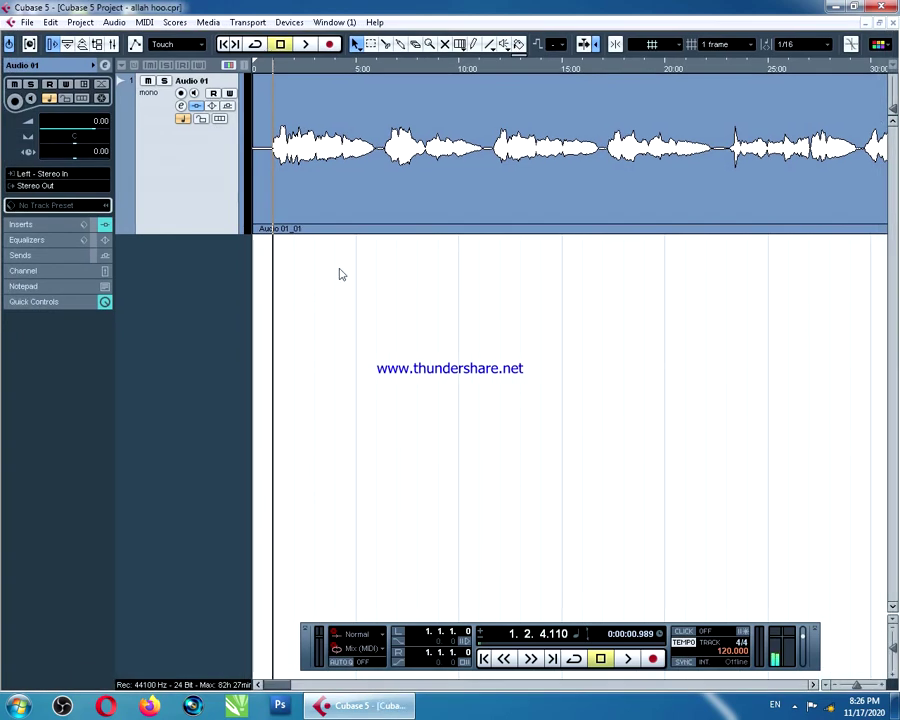
{"action": "key", "text": "space"}
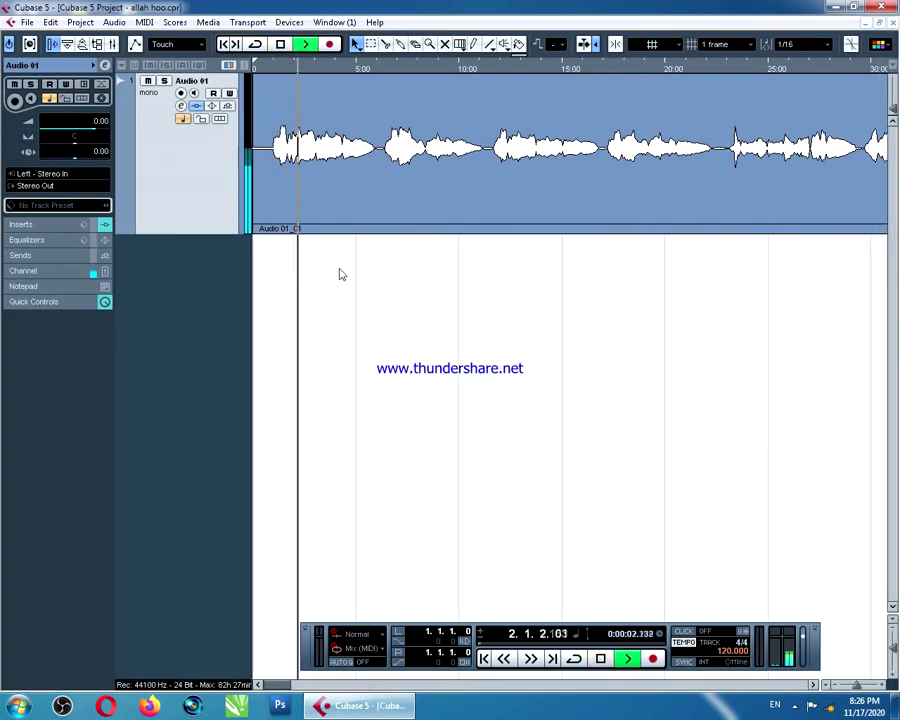
Reopen the StudioEQ editor from Audio 01's channel settings while the vocal is playing
{"action": "left_click", "coordinate": [181, 106]}
{"action": "left_click_drag", "start_coordinate": [357, 164], "coordinate": [340, 302]}
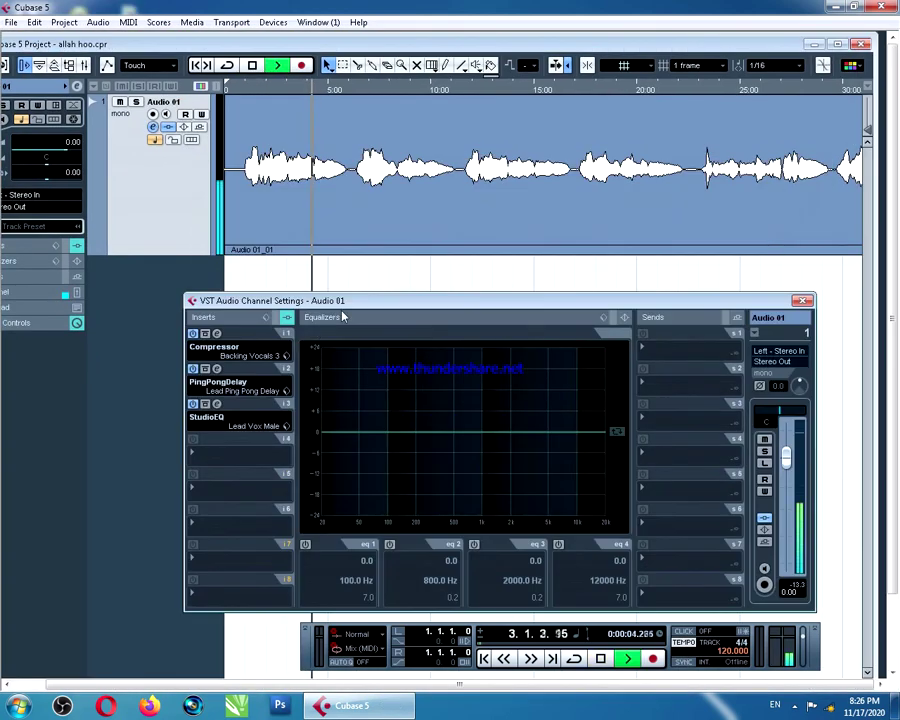
{"action": "left_click", "coordinate": [216, 404]}
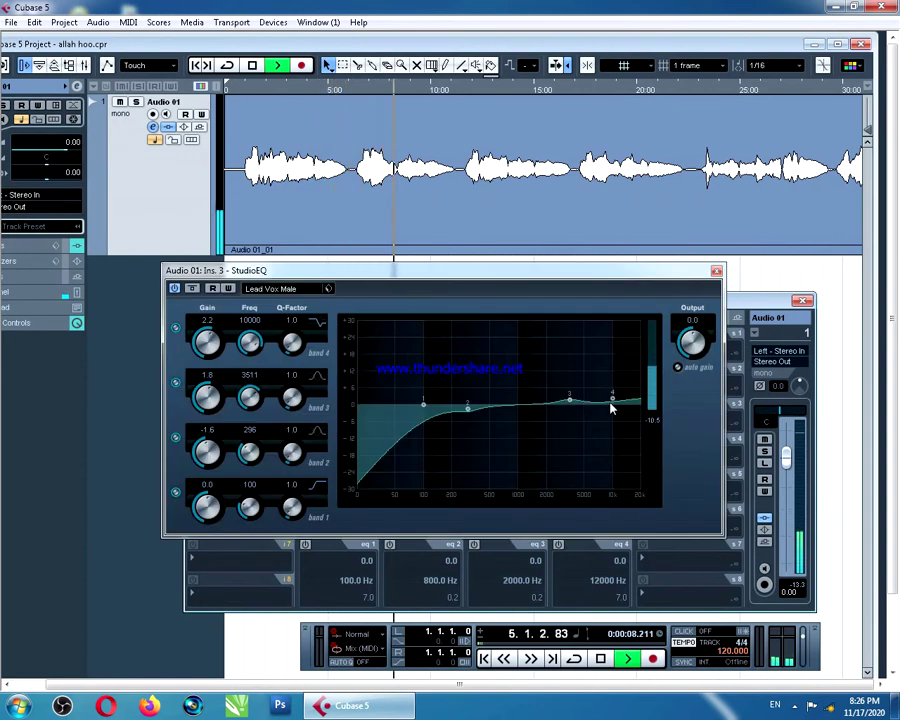
Stop playback and return the cursor to the project start in the maximized project window
{"action": "key", "text": "space"}
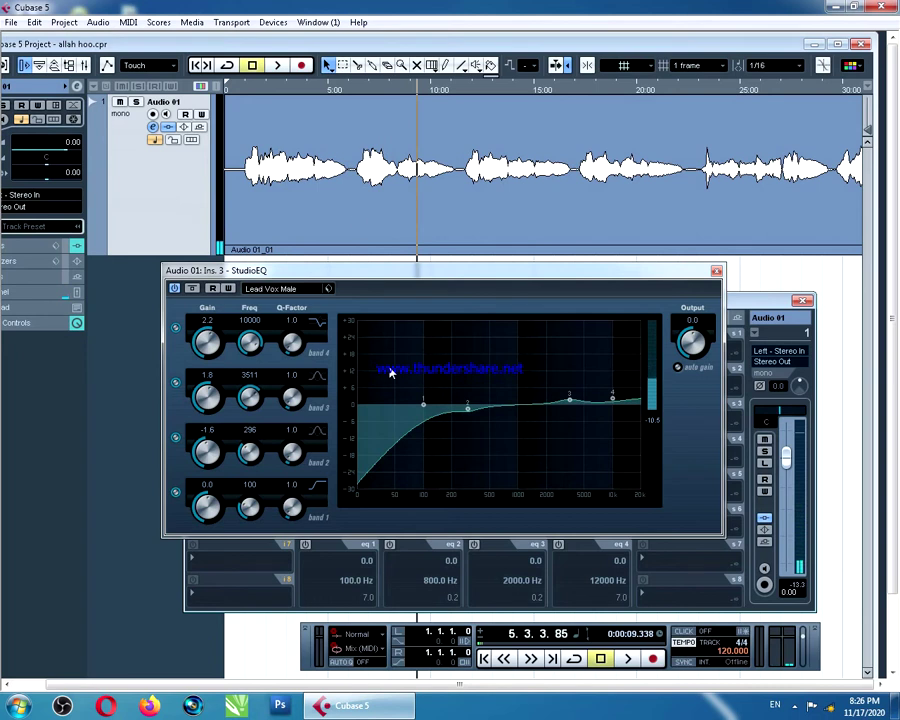
{"action": "double_click", "coordinate": [400, 44]}
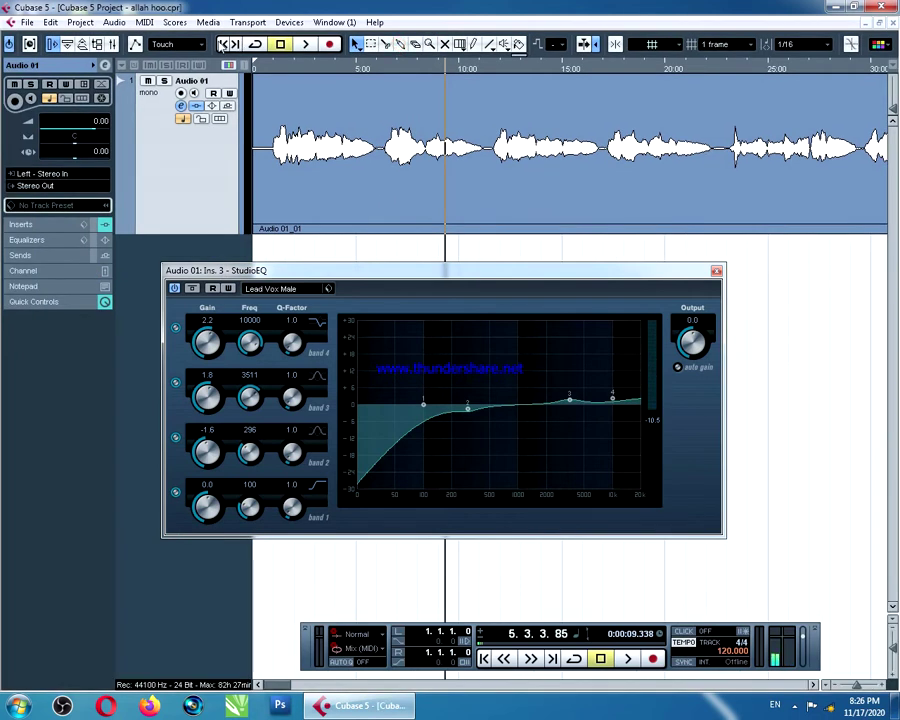
{"action": "left_click", "coordinate": [226, 45]}
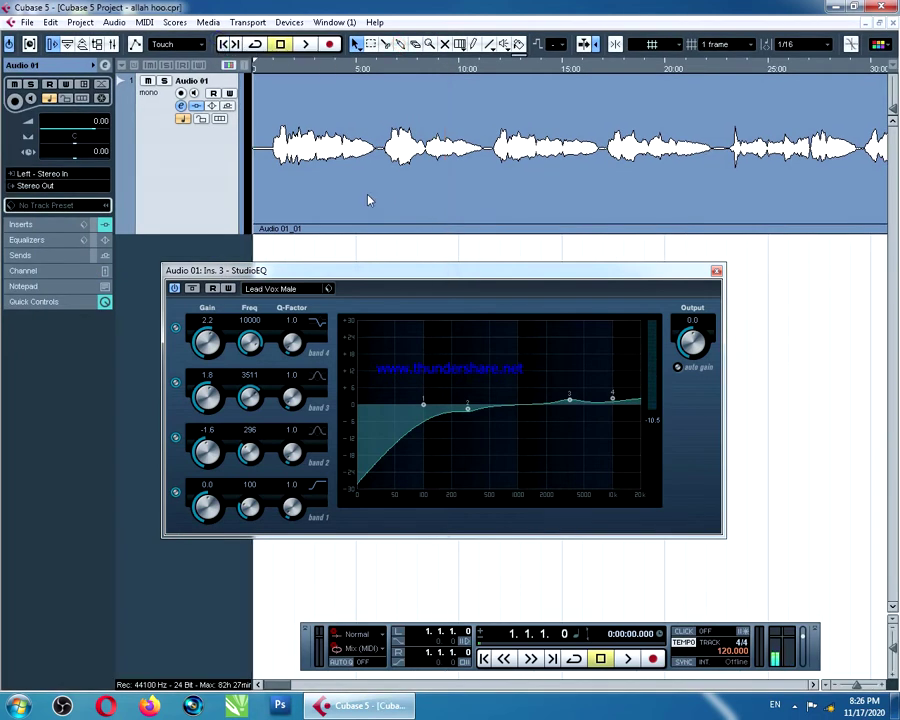
Boost StudioEQ band 3 to about 6.2 dB at 5007 Hz and band 4 to about 9.4 dB at 9425 Hz while auditioning
{"action": "left_click_drag", "start_coordinate": [614, 403], "coordinate": [573, 390]}
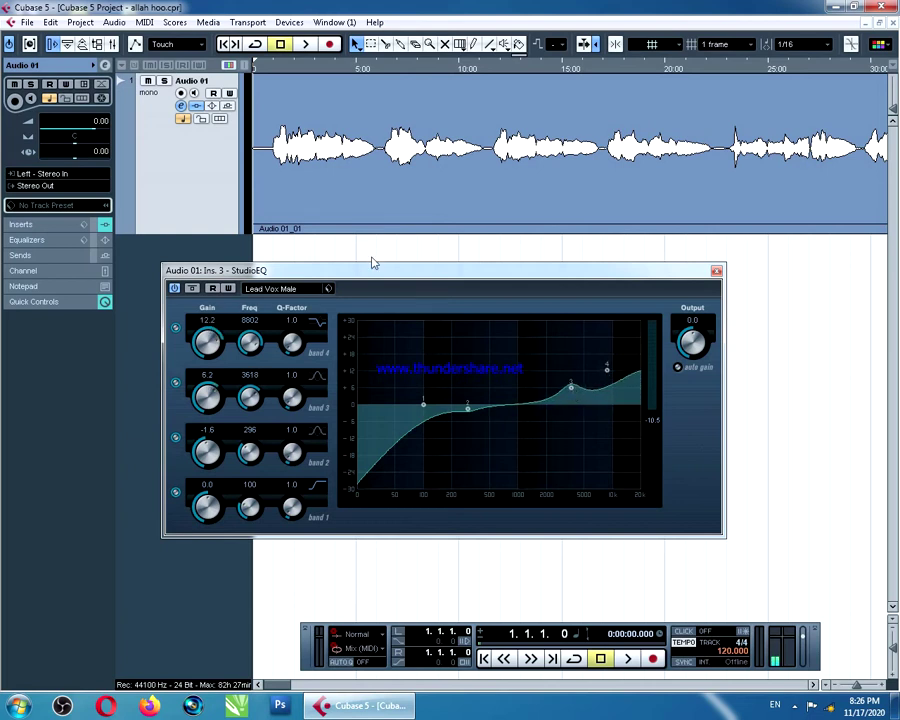
{"action": "key", "text": "space"}
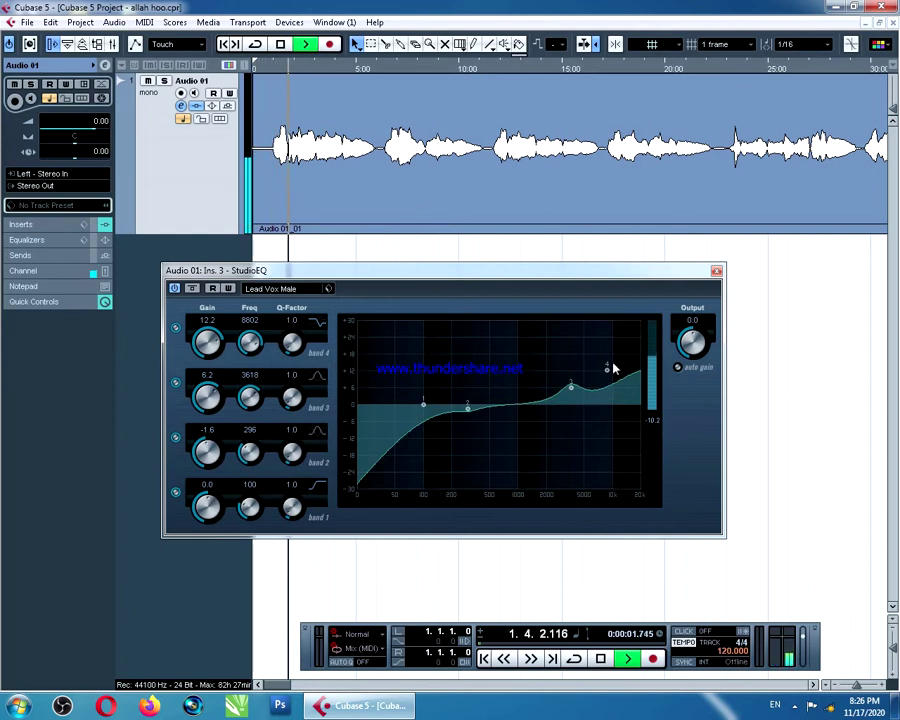
{"action": "mouse_move", "coordinate": [607, 369]}
{"action": "left_mouse_down"}
{"action": "mouse_move", "coordinate": [584, 388]}
{"action": "mouse_move", "coordinate": [612, 382]}
{"action": "left_mouse_up"}
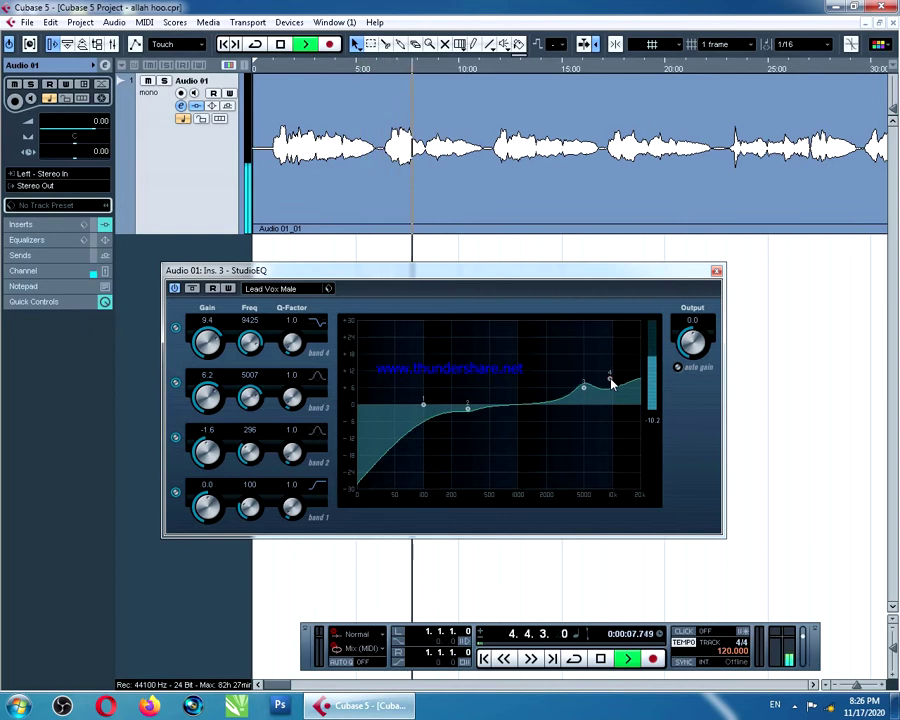
Close the StudioEQ editor, stop playback and return the cursor to the project start
{"action": "left_click", "coordinate": [716, 271]}
{"action": "key", "text": "space"}
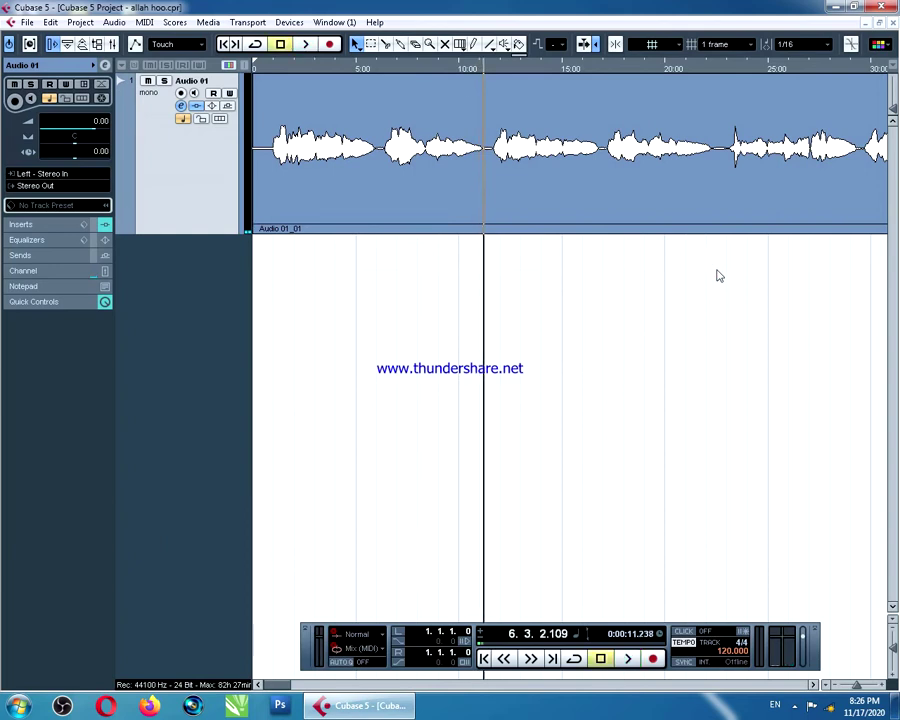
{"action": "left_click", "coordinate": [227, 45]}
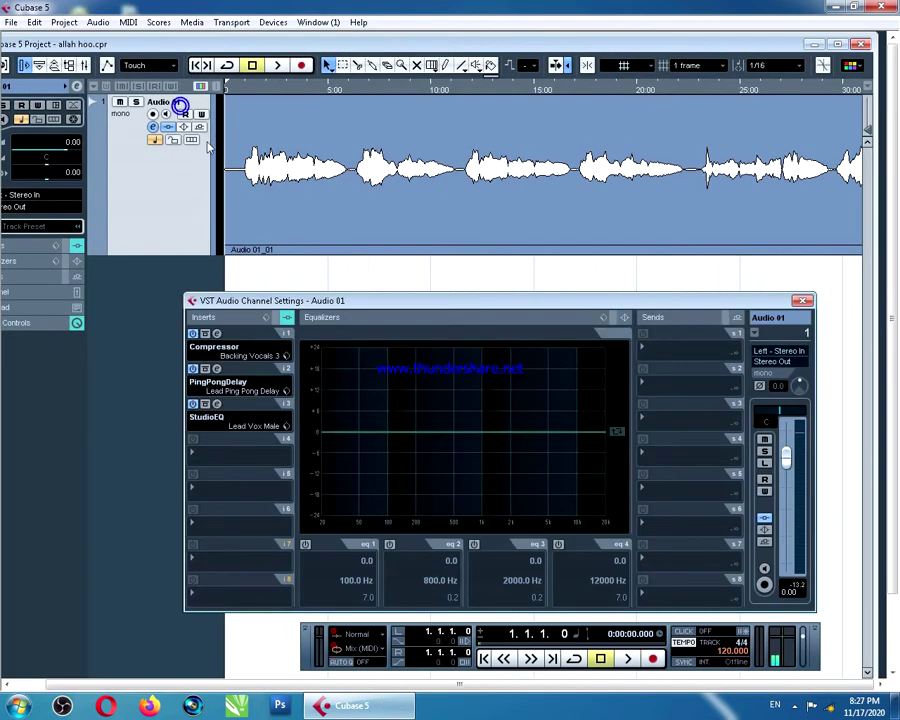
Insert the Gate dynamics effect in the fourth insert slot of the Audio 01 channel
{"action": "left_click", "coordinate": [181, 105]}
{"action": "left_click_drag", "start_coordinate": [305, 302], "coordinate": [311, 260]}
{"action": "left_click", "coordinate": [231, 410]}
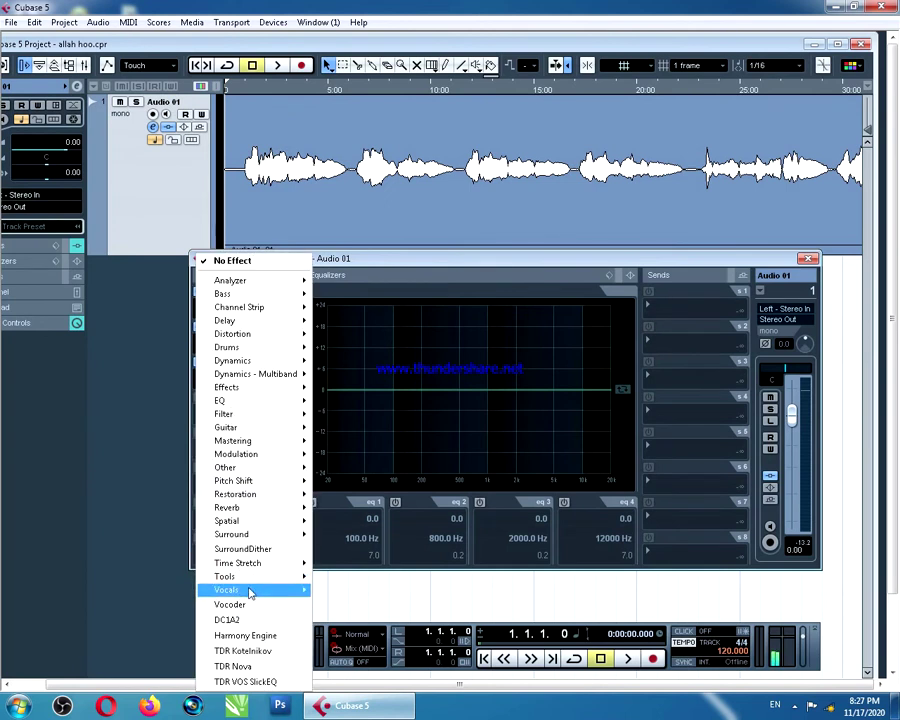
{"action": "mouse_move", "coordinate": [231, 368]}
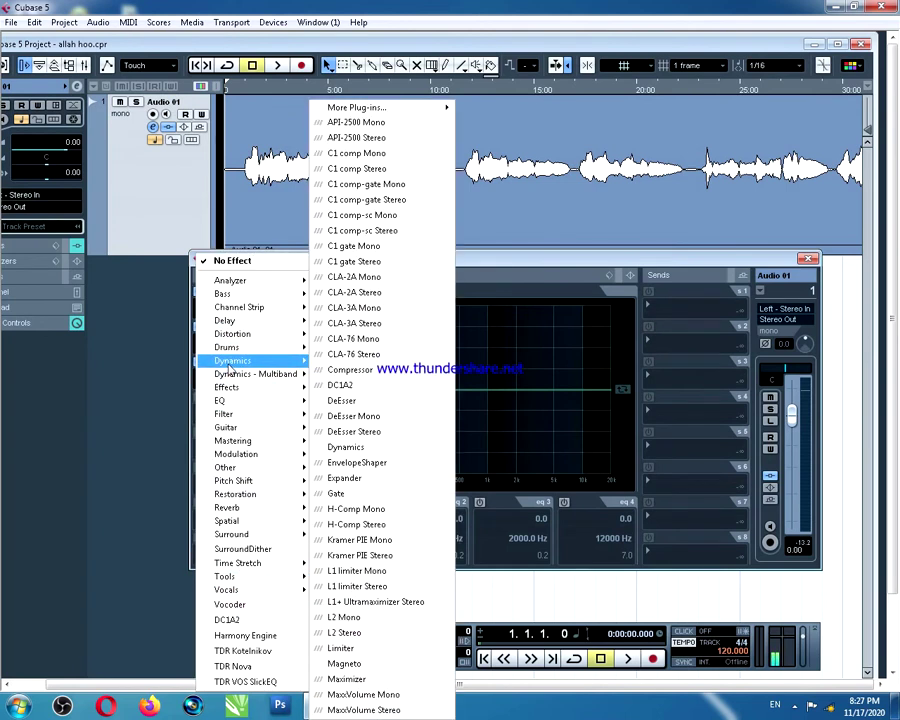
{"action": "left_click", "coordinate": [352, 495]}
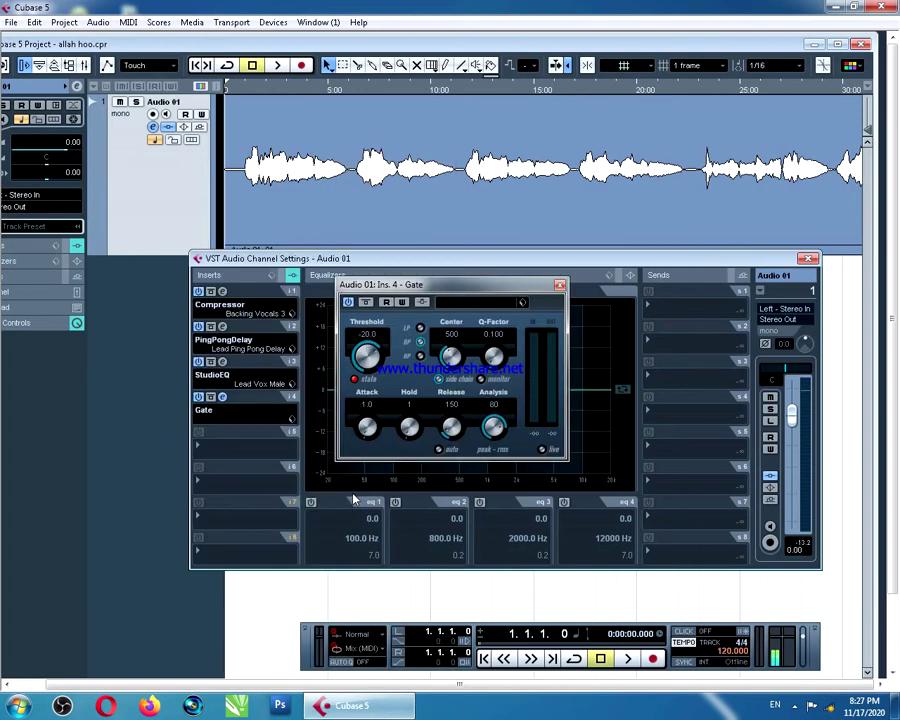
Lower the Gate threshold to about -23.3 and apply the Clean Lead Vox preset
{"action": "left_click_drag", "start_coordinate": [367, 357], "coordinate": [368, 362]}
{"action": "left_click", "coordinate": [495, 303]}
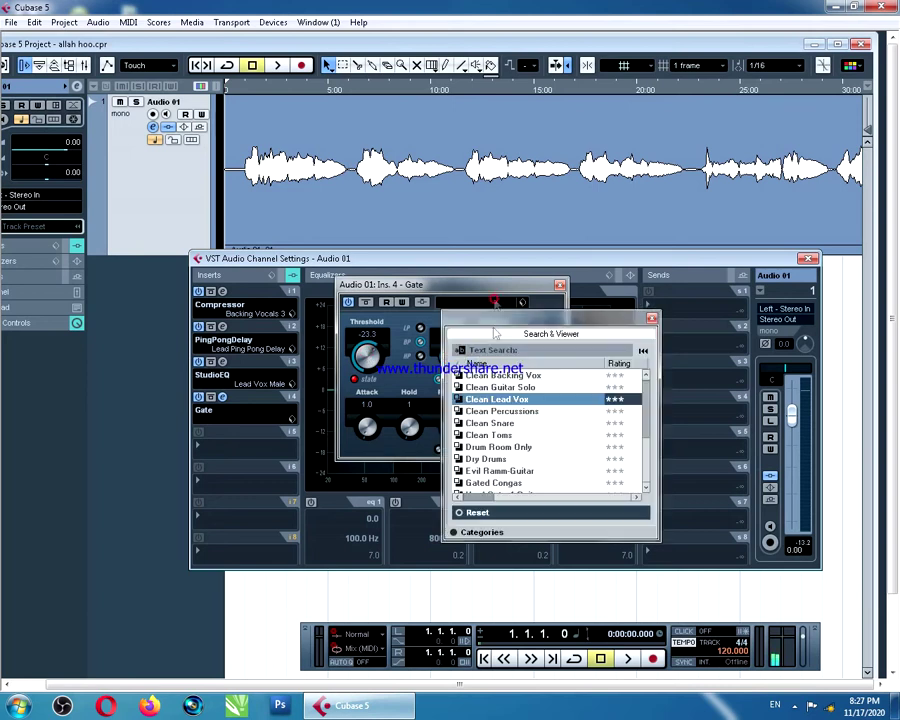
{"action": "left_click", "coordinate": [484, 401]}
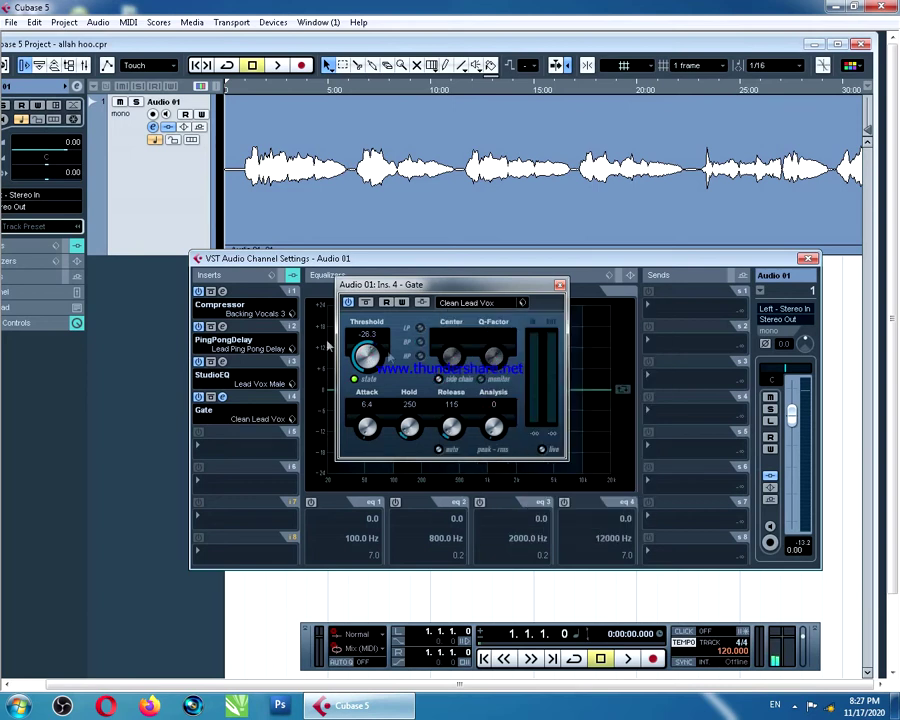
Try the Gate presets Clean Backing Vox and Clean Guitar Solo, and reapply Clean Lead Vox
{"action": "left_click", "coordinate": [475, 304]}
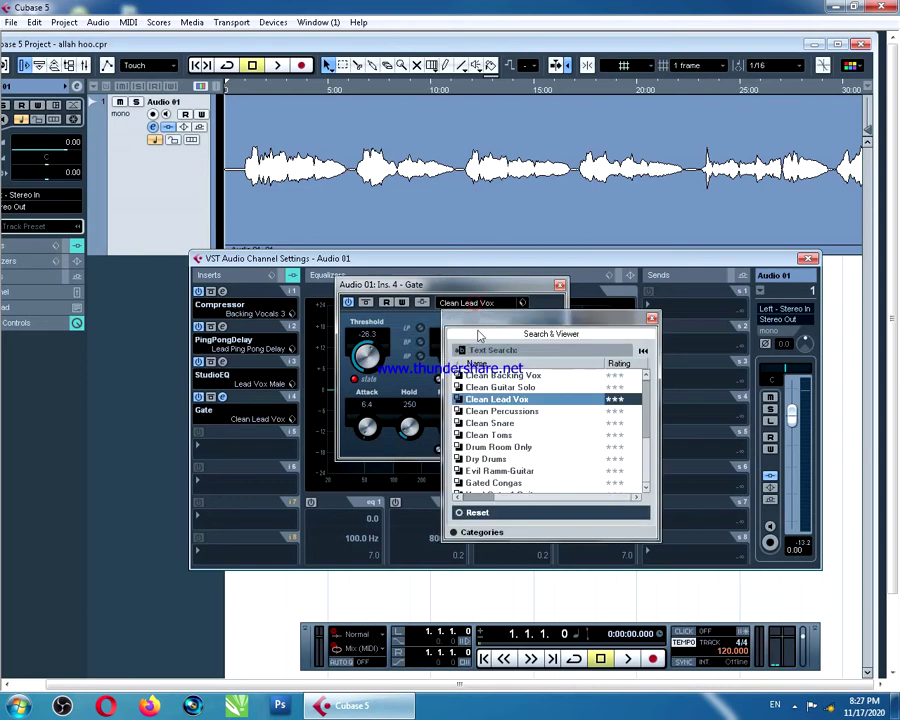
{"action": "double_click", "coordinate": [498, 376]}
{"action": "left_click", "coordinate": [470, 303]}
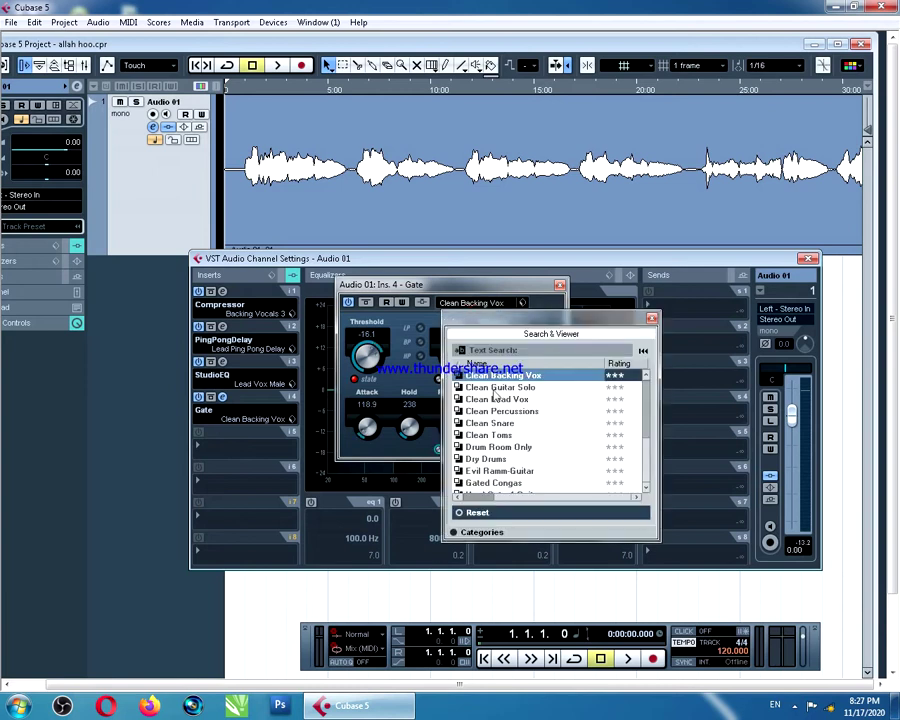
{"action": "double_click", "coordinate": [495, 389]}
{"action": "left_click", "coordinate": [464, 303]}
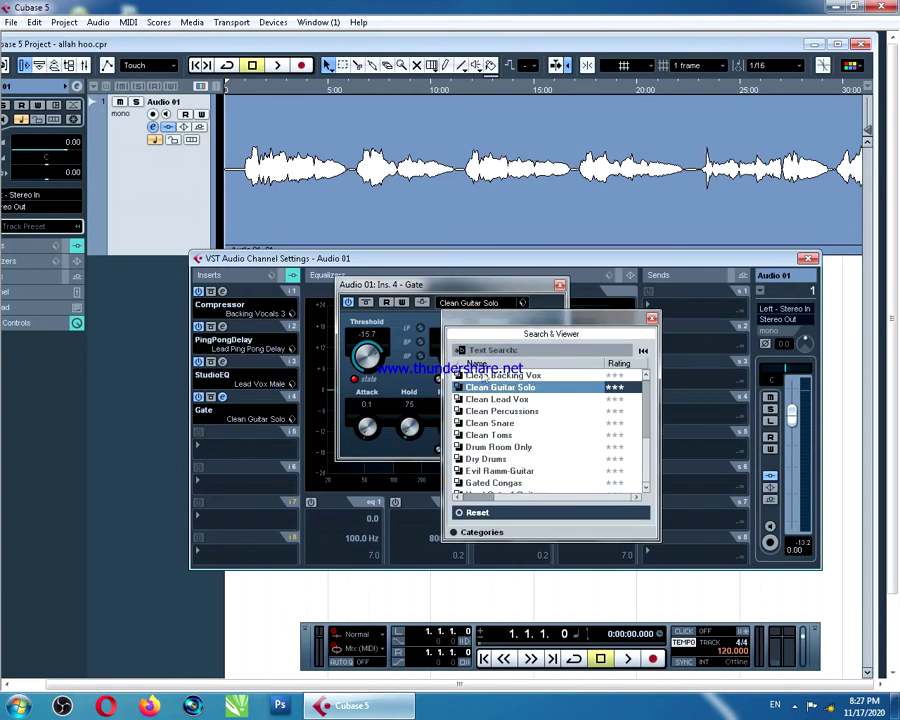
{"action": "double_click", "coordinate": [492, 399]}
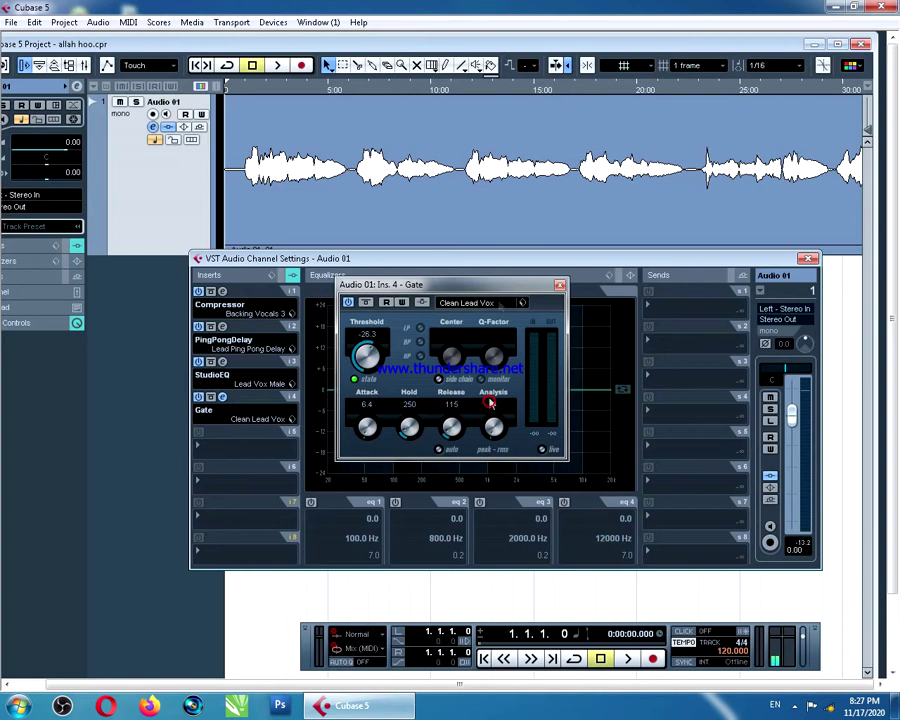
Close the Gate editor and the Audio 01 channel settings window
{"action": "left_click", "coordinate": [559, 285]}
{"action": "left_click", "coordinate": [808, 259]}
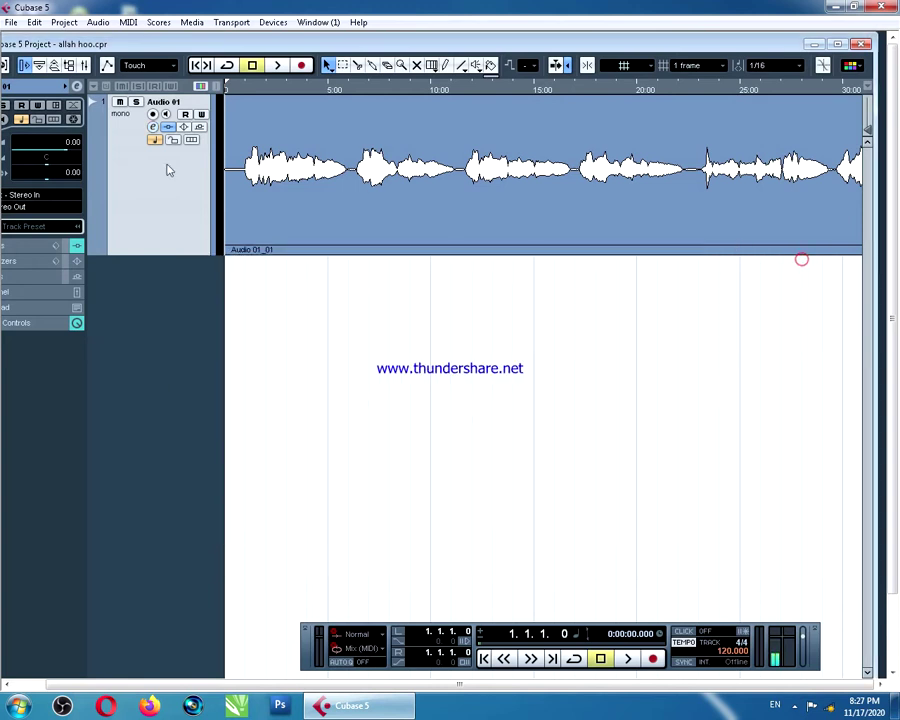
Maximize the project window, play the vocal from about one second, enlarge the track height and stop playback
{"action": "double_click", "coordinate": [266, 45]}
{"action": "left_click", "coordinate": [277, 68]}
{"action": "key", "text": "space"}
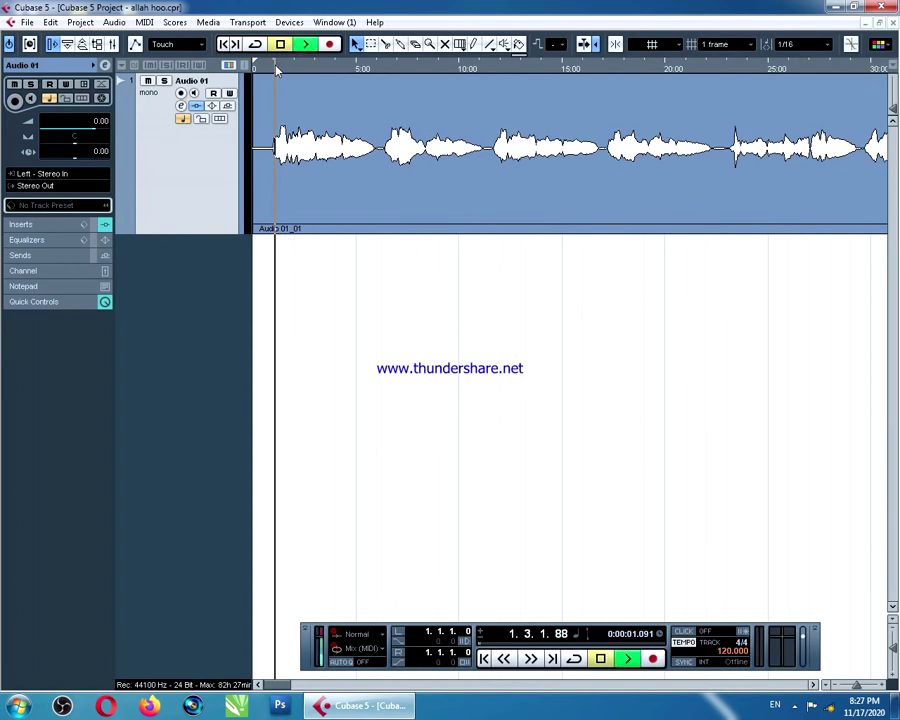
{"action": "left_click", "coordinate": [893, 663]}
{"action": "left_click", "coordinate": [893, 663]}
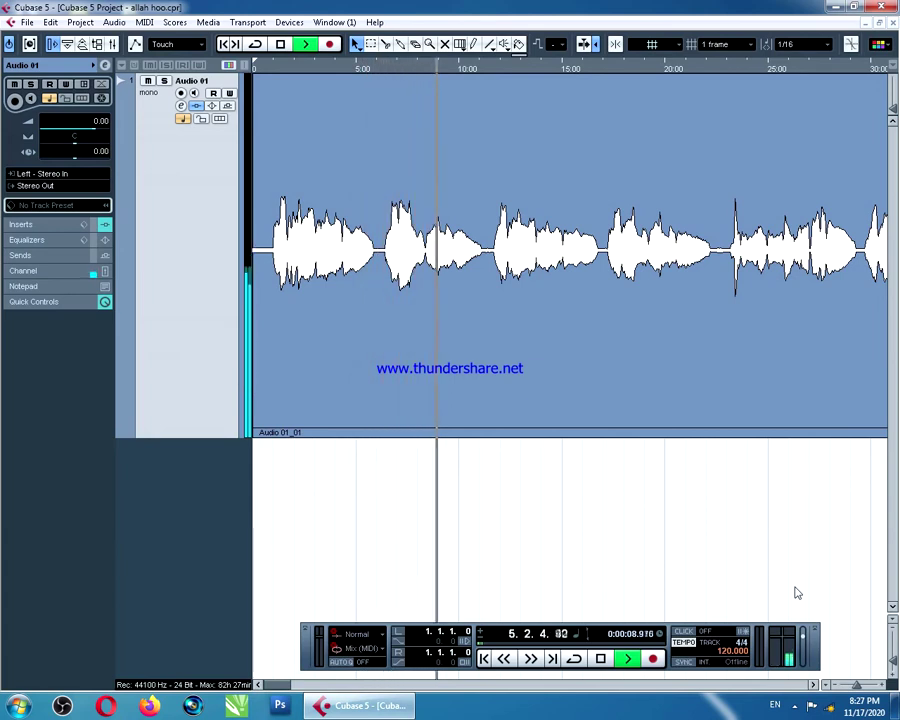
{"action": "key", "text": "space"}
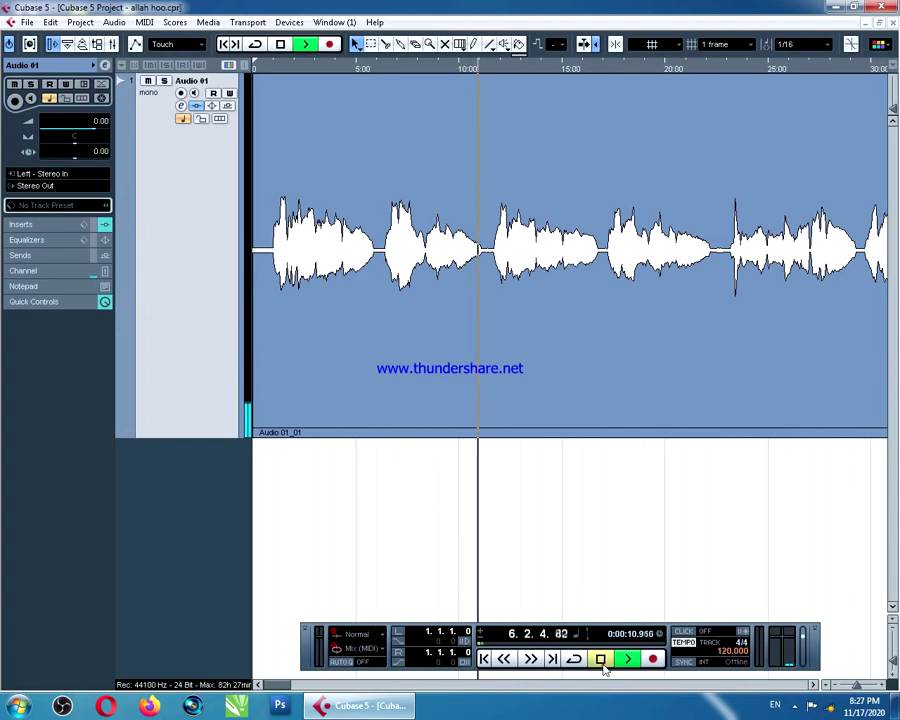
Open the PingPongDelay editor of the Audio 01 channel, enable tempo sync and set the delay to 1/4
{"action": "left_click", "coordinate": [180, 106]}
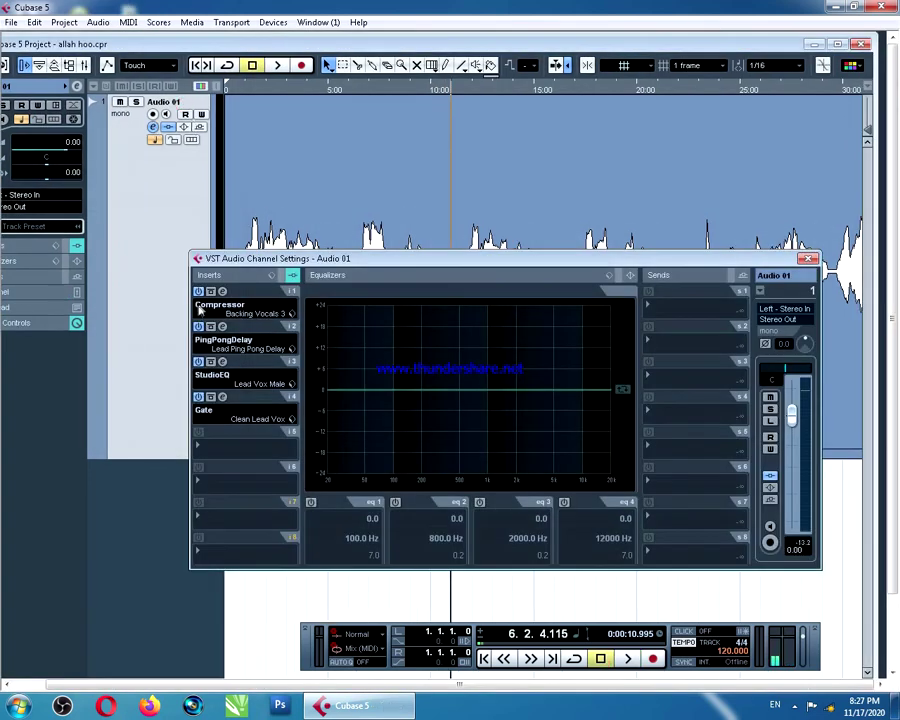
{"action": "left_click", "coordinate": [224, 329]}
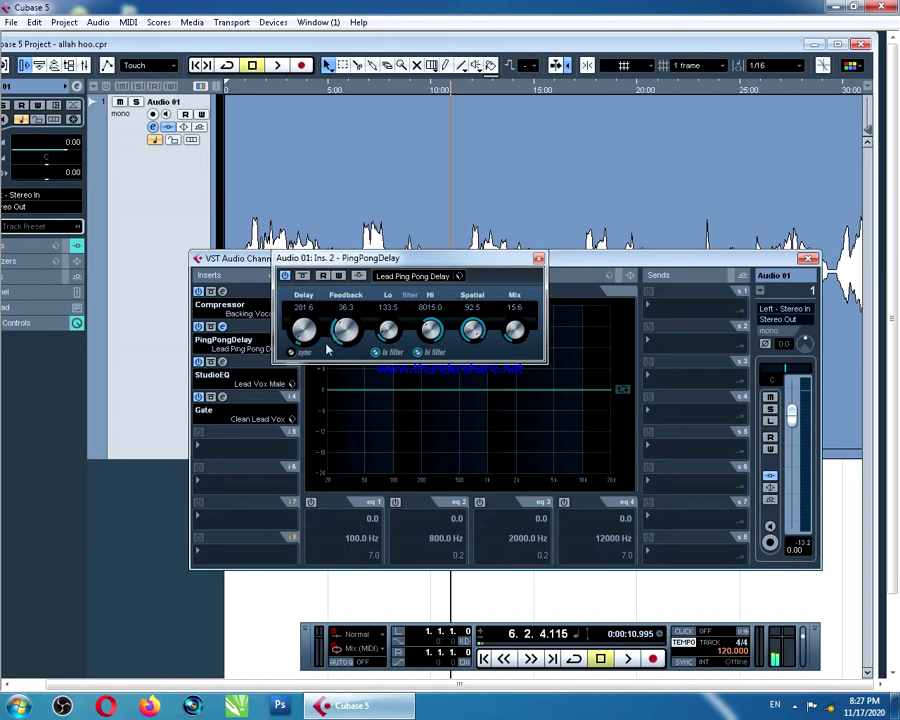
{"action": "left_click", "coordinate": [290, 353]}
{"action": "left_click", "coordinate": [304, 308]}
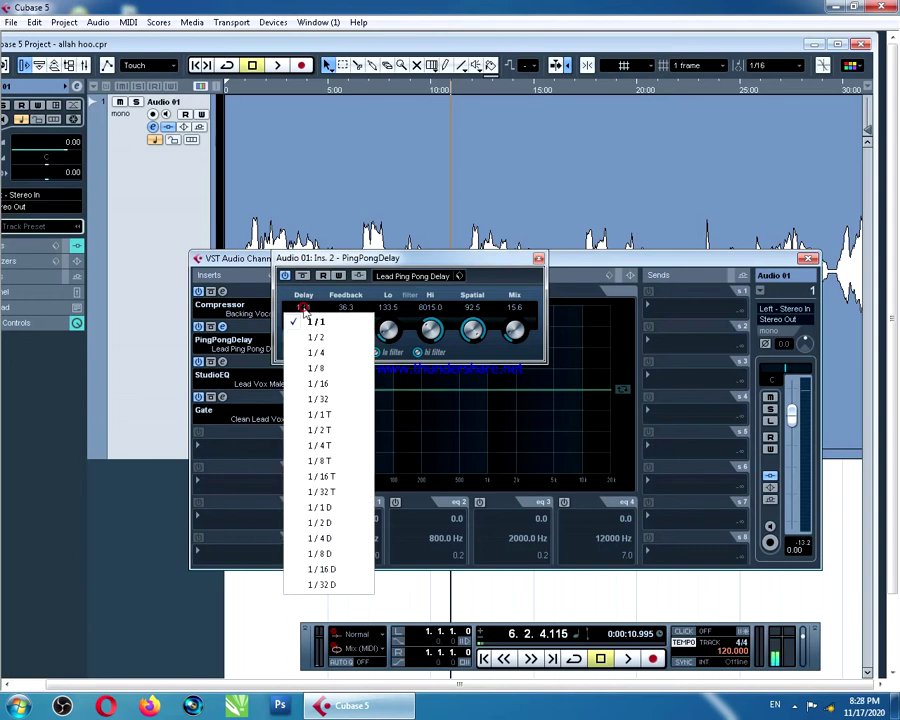
{"action": "left_click", "coordinate": [315, 353]}
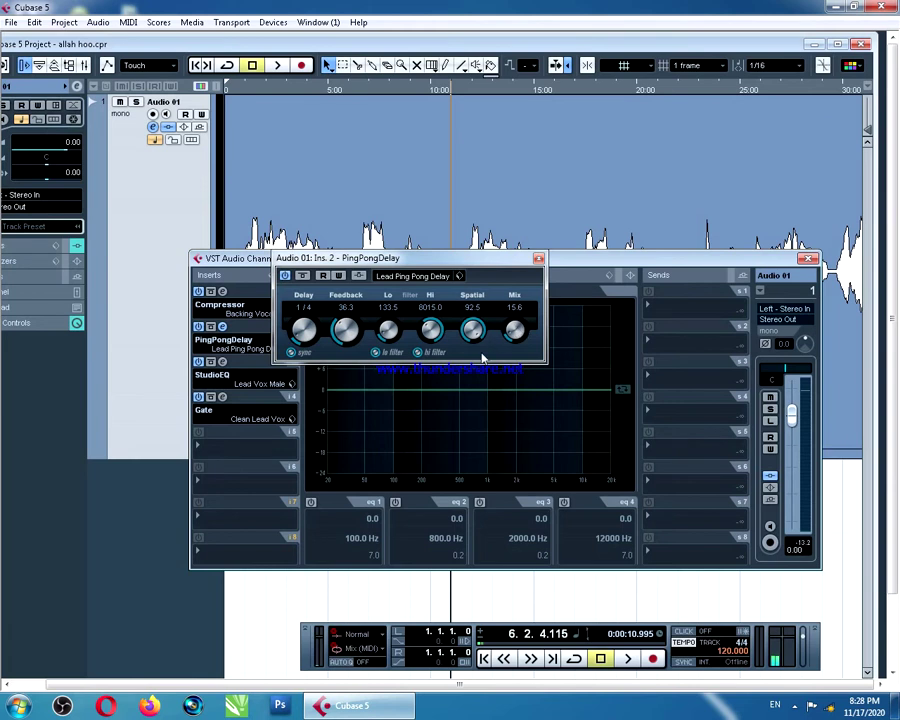
Play the vocal while raising the PingPongDelay mix to about 31.6 and the feedback to about 39.3
{"action": "key", "text": "space"}
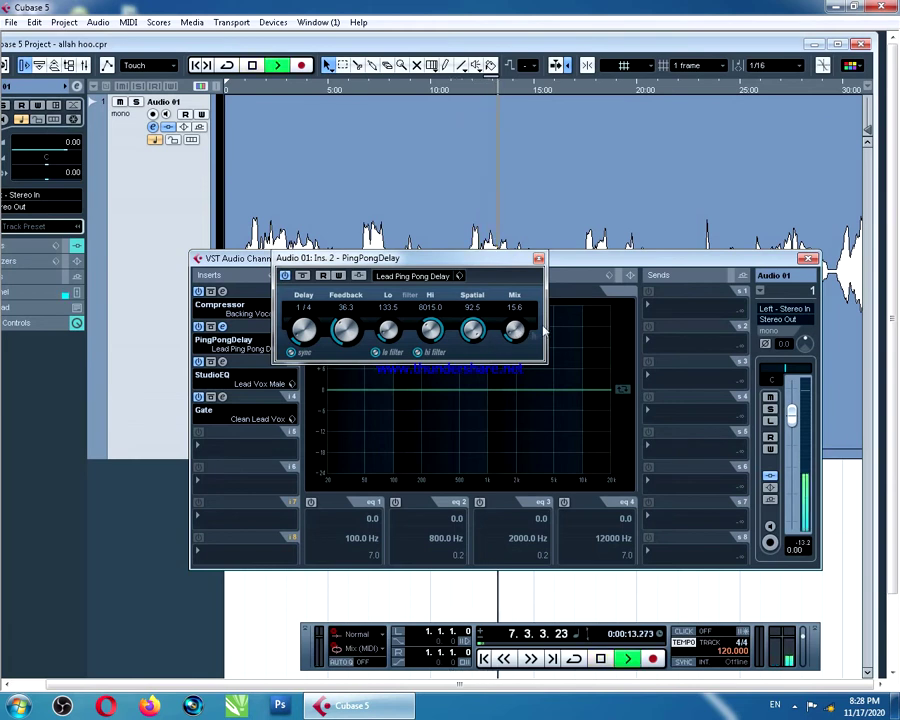
{"action": "left_click_drag", "start_coordinate": [516, 327], "coordinate": [518, 317]}
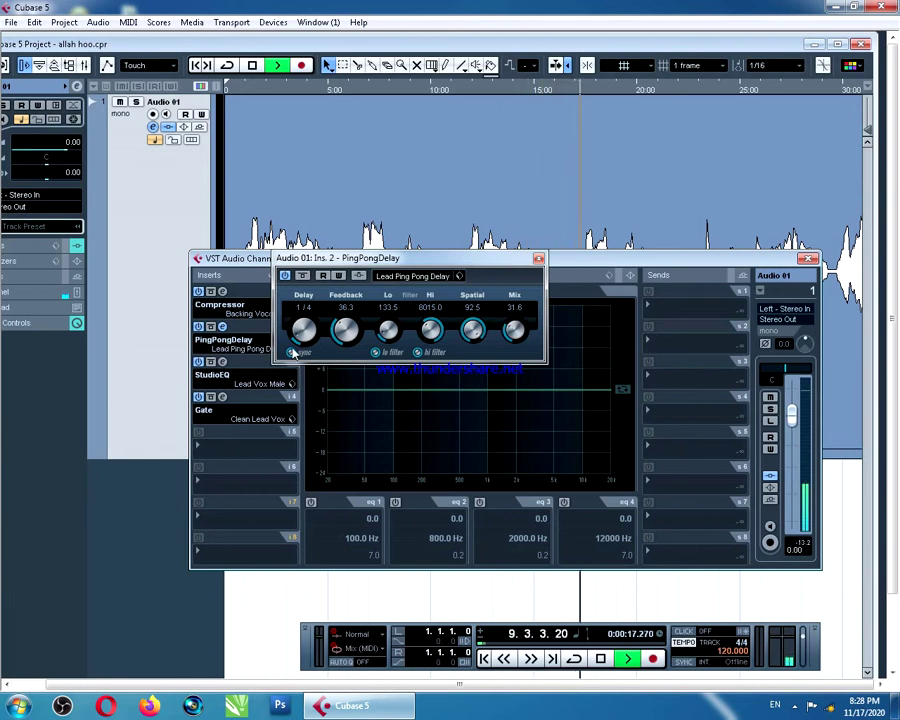
{"action": "left_click_drag", "start_coordinate": [344, 333], "coordinate": [347, 331]}
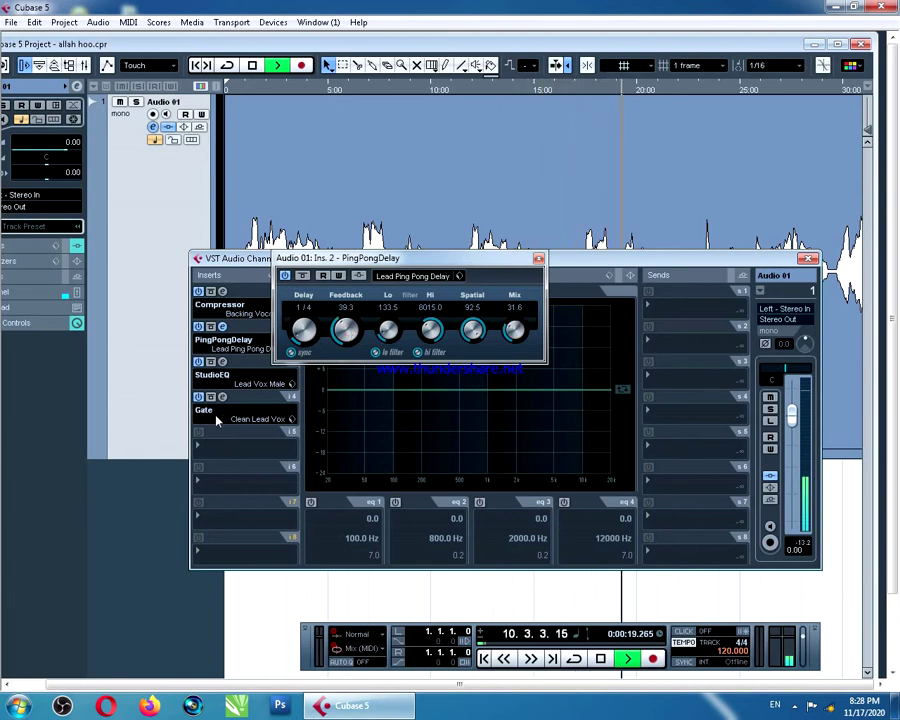
Try a 1/2 delay, set it to 1/8, lower the PingPongDelay mix to about 19.1 and stop playback
{"action": "left_click", "coordinate": [304, 307]}
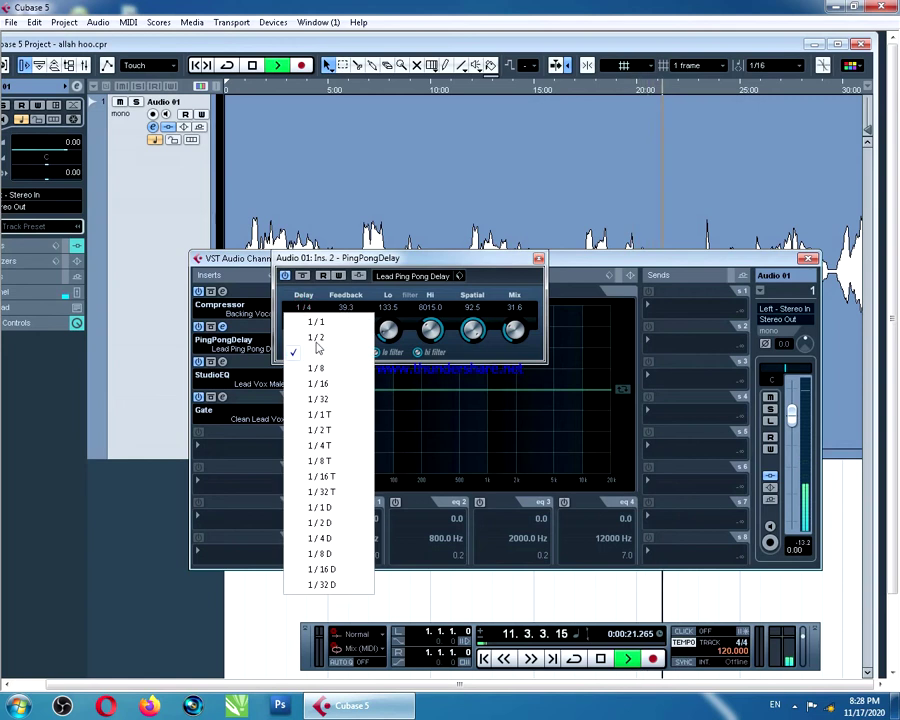
{"action": "left_click", "coordinate": [315, 337]}
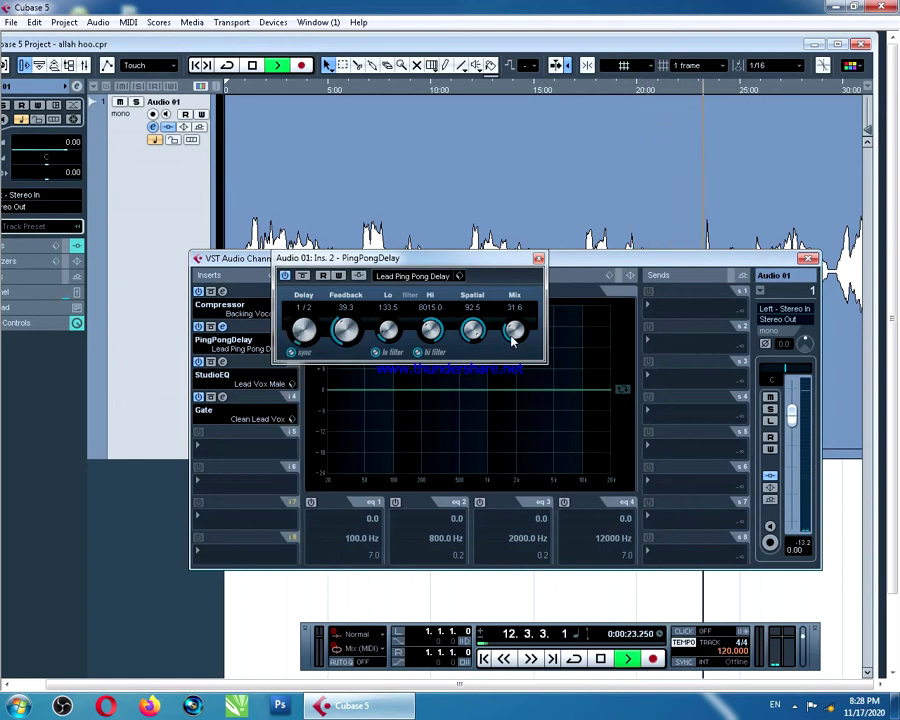
{"action": "left_click", "coordinate": [305, 308]}
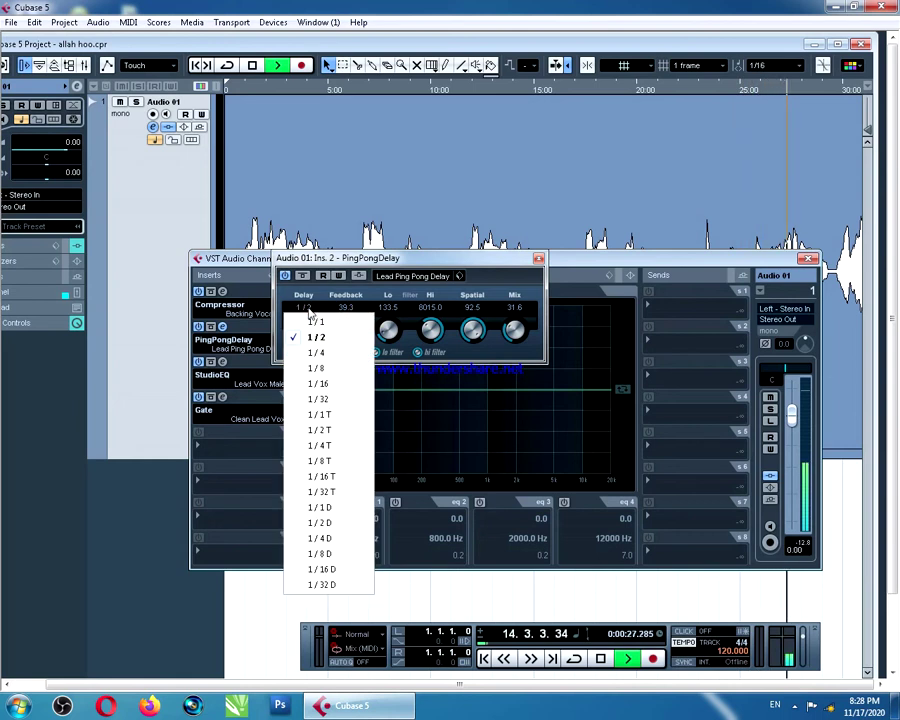
{"action": "left_click", "coordinate": [318, 369]}
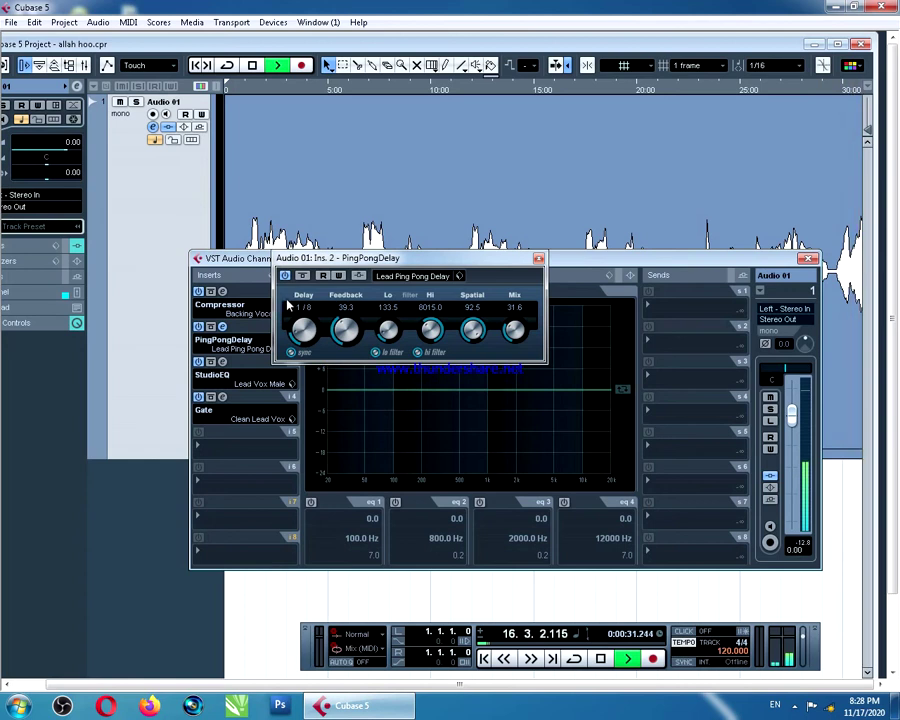
{"action": "left_click_drag", "start_coordinate": [517, 332], "coordinate": [517, 340]}
{"action": "key", "text": "space"}
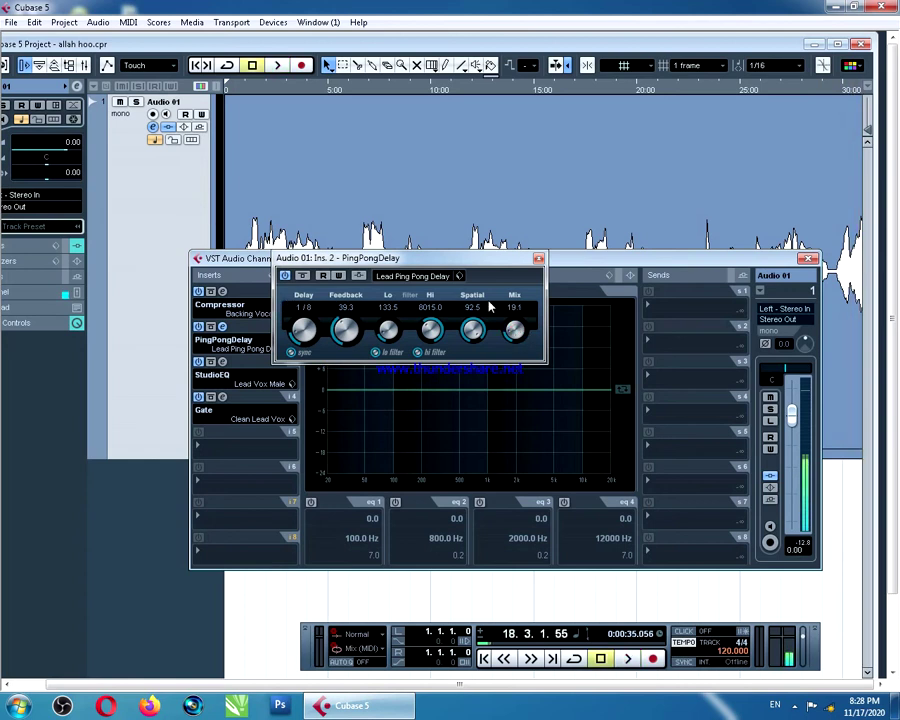
Maximize the project window, return the cursor to the project start and reposition the PingPongDelay editor over the waveform
{"action": "double_click", "coordinate": [321, 46]}
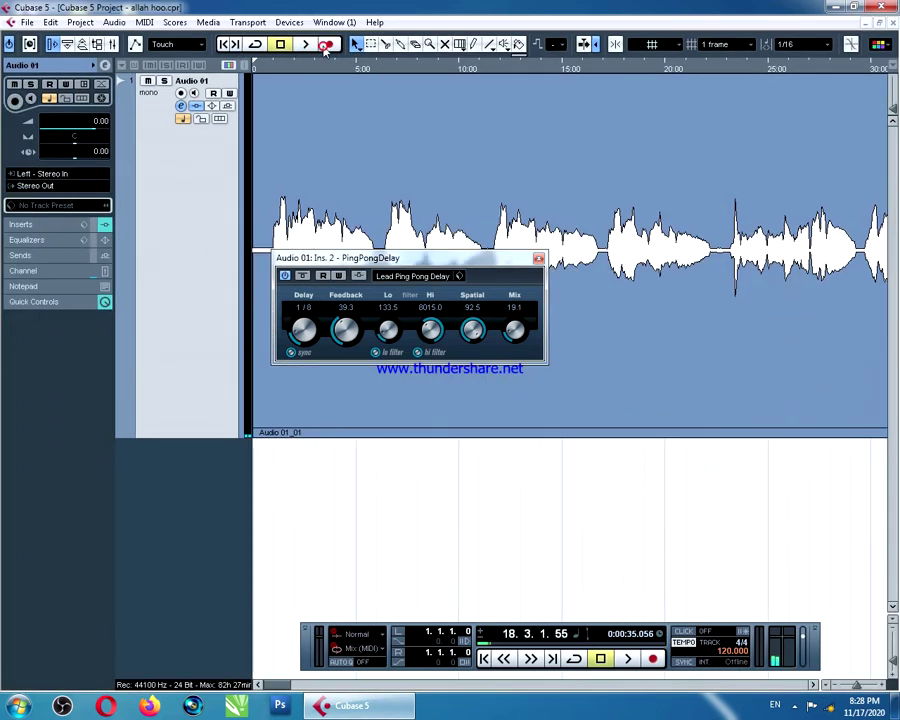
{"action": "left_click", "coordinate": [224, 45]}
{"action": "left_click_drag", "start_coordinate": [357, 262], "coordinate": [304, 292]}
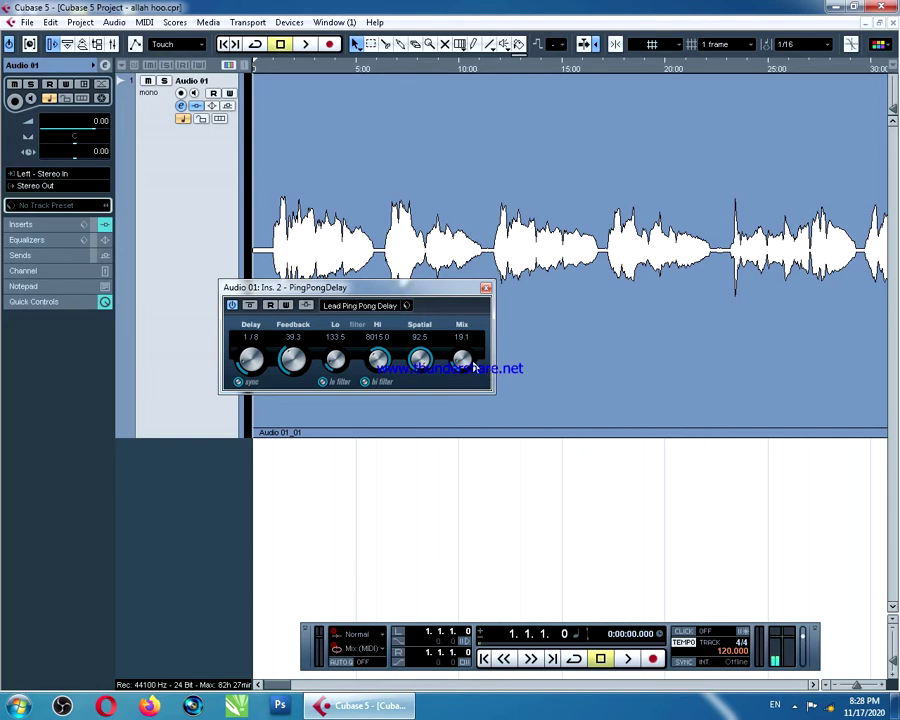
{"action": "left_click_drag", "start_coordinate": [318, 287], "coordinate": [381, 242]}
Turn off the lo and hi filters of PingPongDelay and close its editor
{"action": "left_click", "coordinate": [348, 342]}
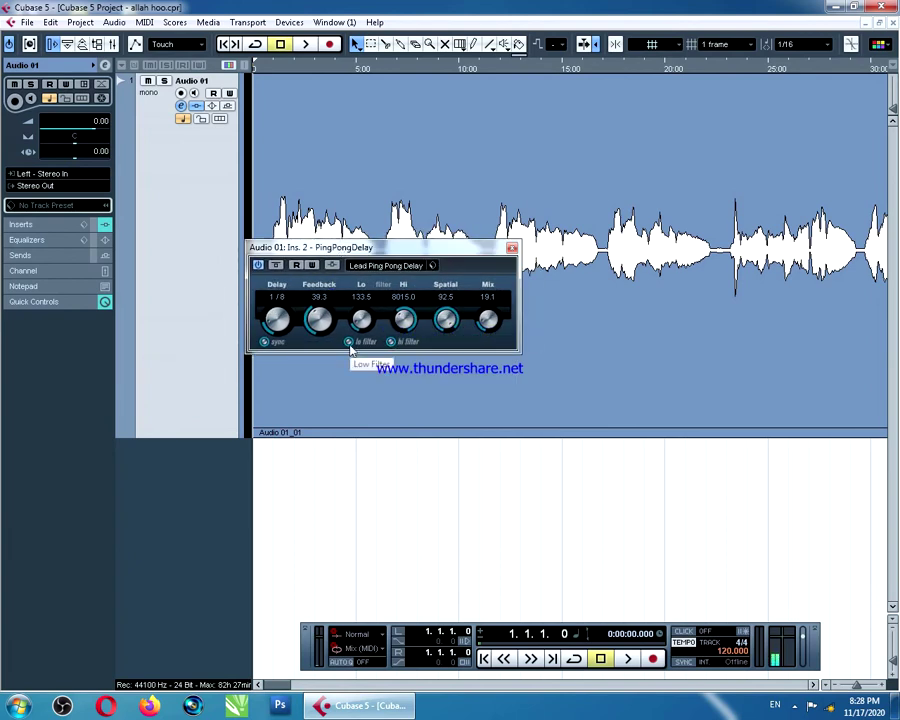
{"action": "left_click", "coordinate": [391, 342]}
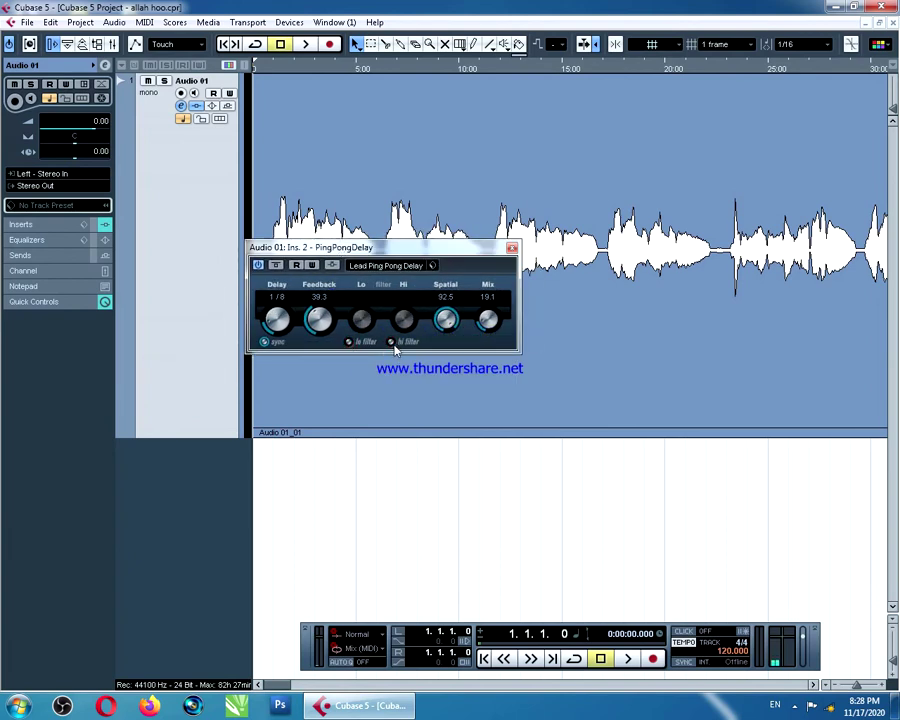
{"action": "left_click_drag", "start_coordinate": [387, 248], "coordinate": [439, 266]}
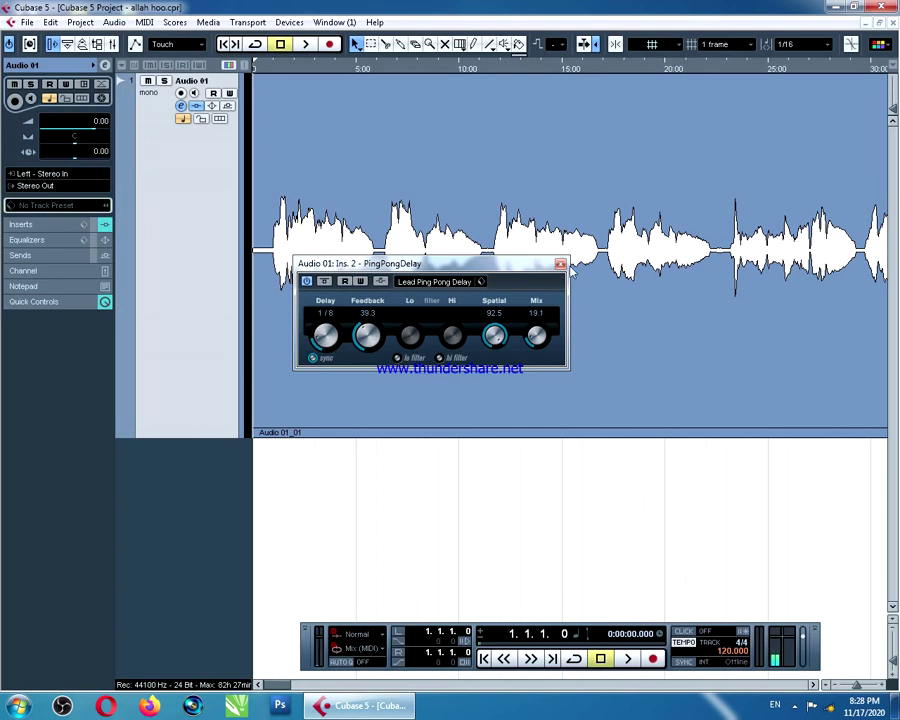
{"action": "left_click", "coordinate": [560, 265]}
Insert the Maximizer dynamics effect in the fifth insert slot of the Audio 01 channel and reposition its editor
{"action": "left_click", "coordinate": [181, 106]}
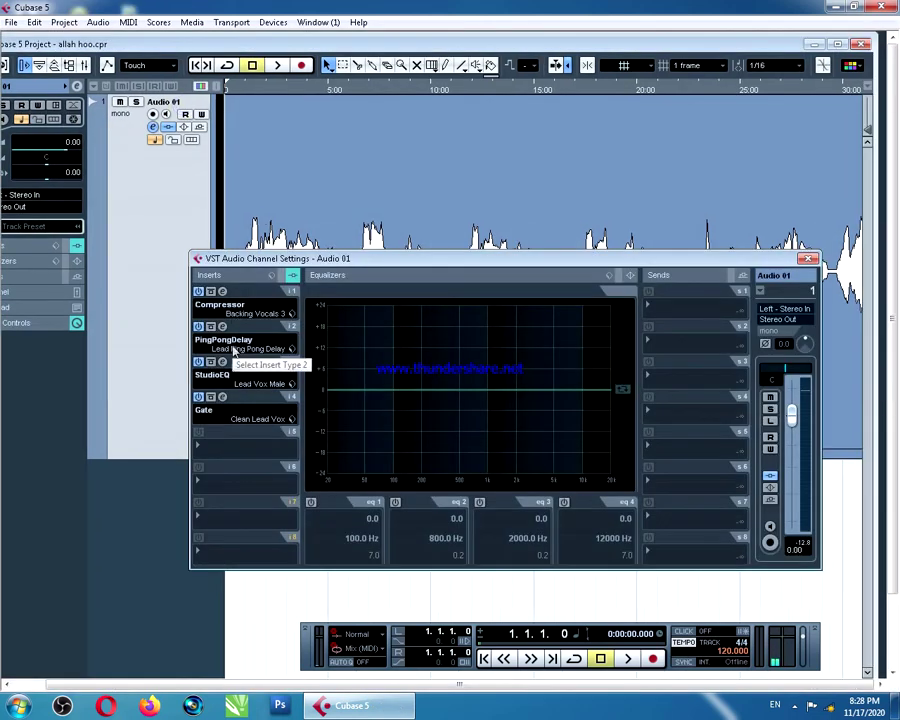
{"action": "left_click", "coordinate": [231, 446]}
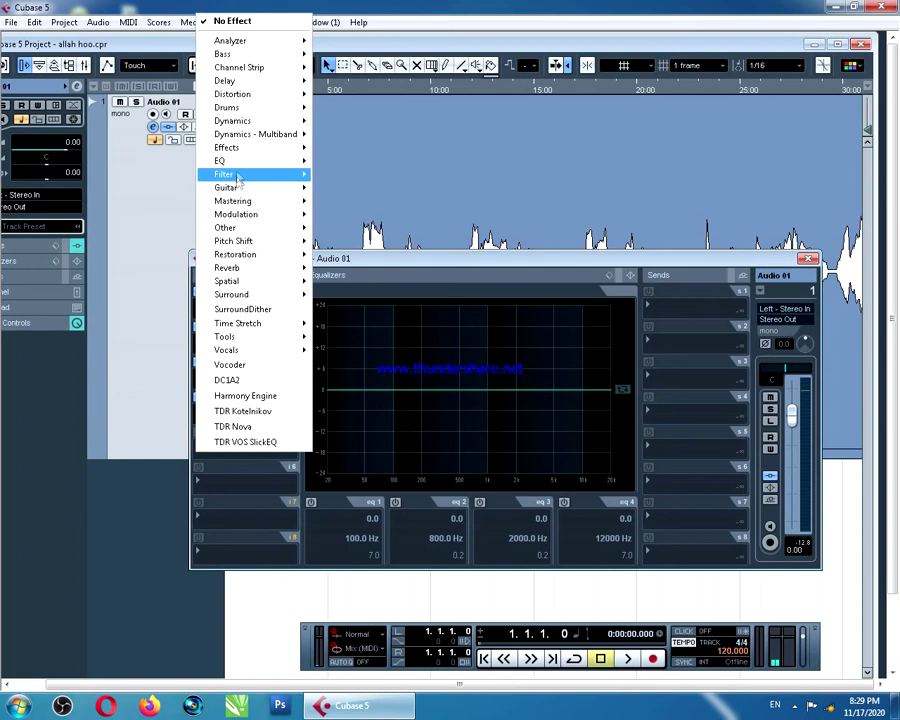
{"action": "mouse_move", "coordinate": [251, 122]}
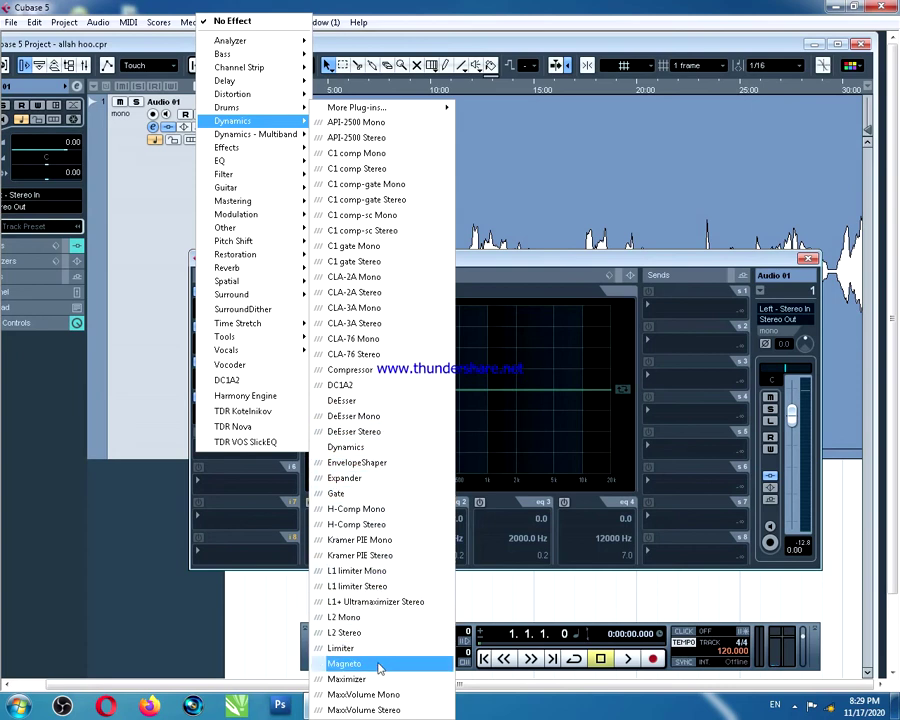
{"action": "left_click", "coordinate": [345, 679]}
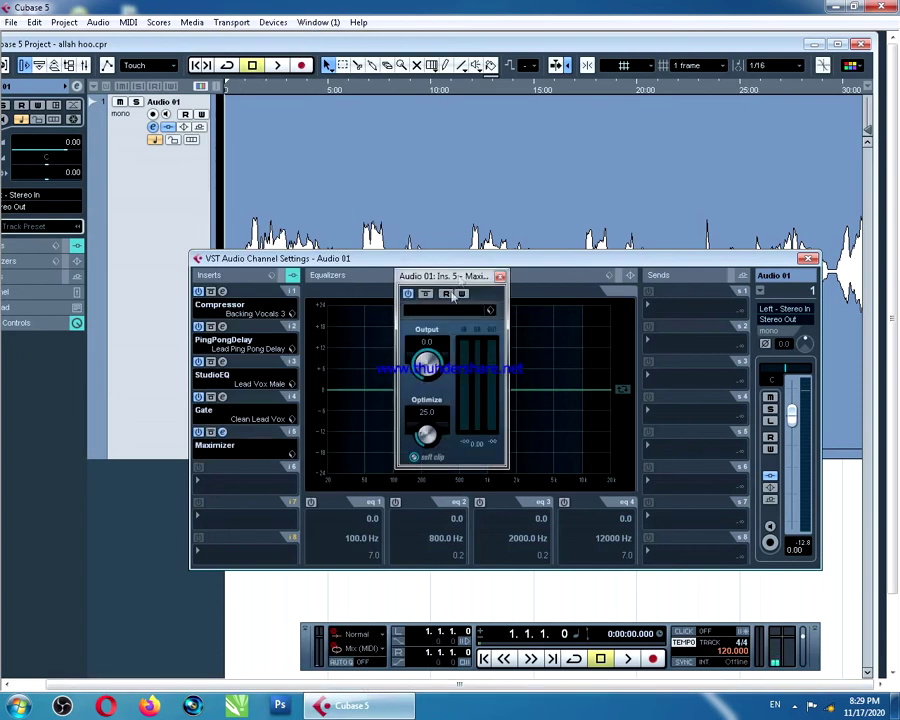
{"action": "left_click_drag", "start_coordinate": [460, 282], "coordinate": [419, 369]}
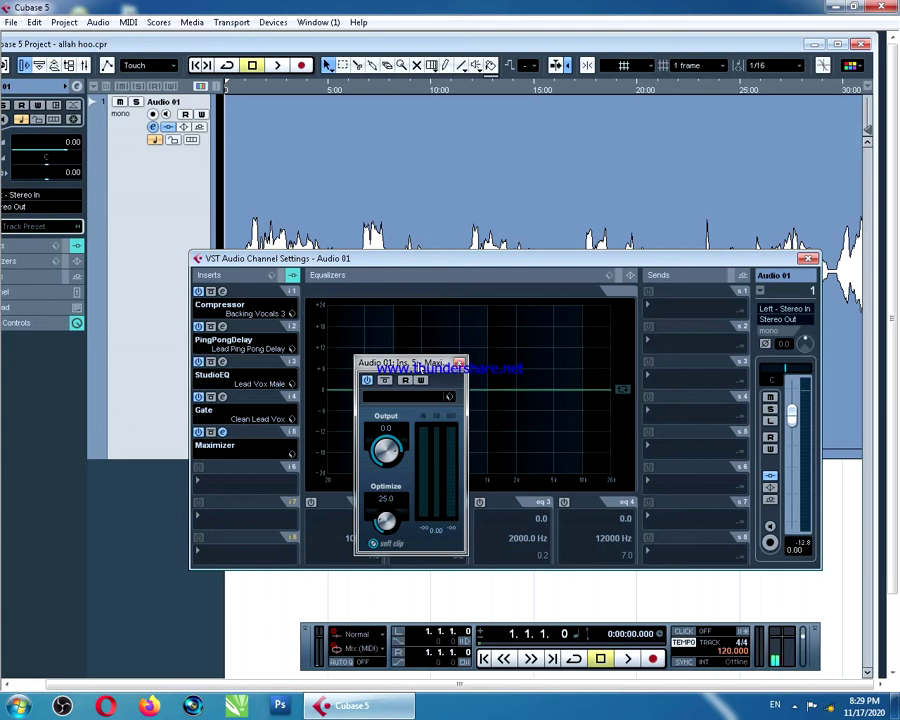
Browse the Maximizer preset list and close it without choosing a preset
{"action": "left_click", "coordinate": [405, 397]}
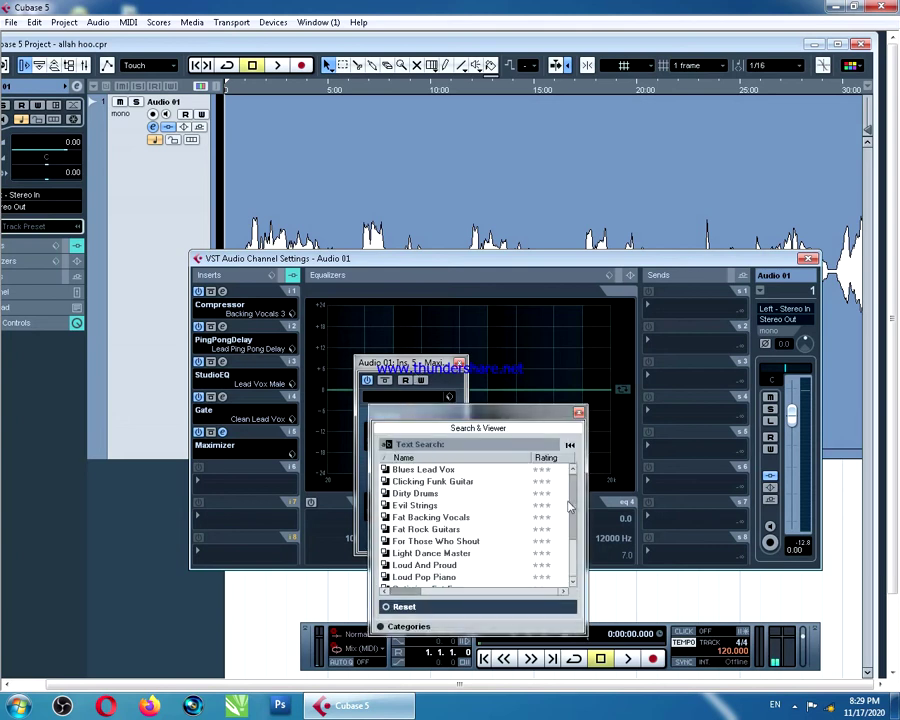
{"action": "scroll", "coordinate": [575, 500], "scroll_direction": "down", "scroll_amount": 3}
{"action": "scroll", "coordinate": [575, 490], "scroll_direction": "up", "scroll_amount": 3}
{"action": "left_click", "coordinate": [579, 413]}
Lower the Maximizer output to -0.3, then close its editor and the Audio 01 channel settings window
{"action": "left_click_drag", "start_coordinate": [376, 446], "coordinate": [377, 448]}
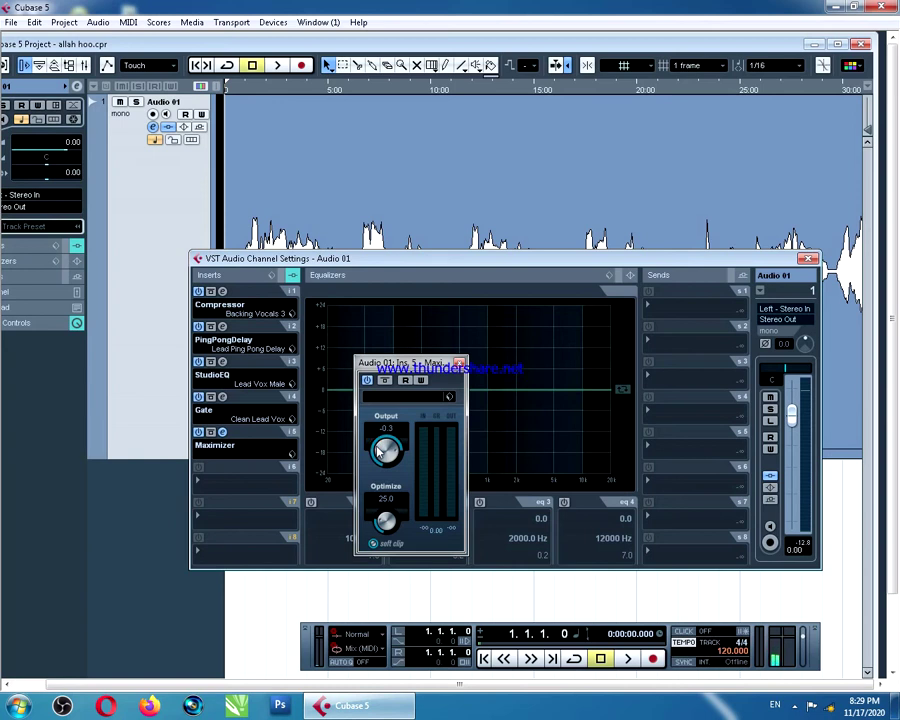
{"action": "left_click", "coordinate": [458, 363]}
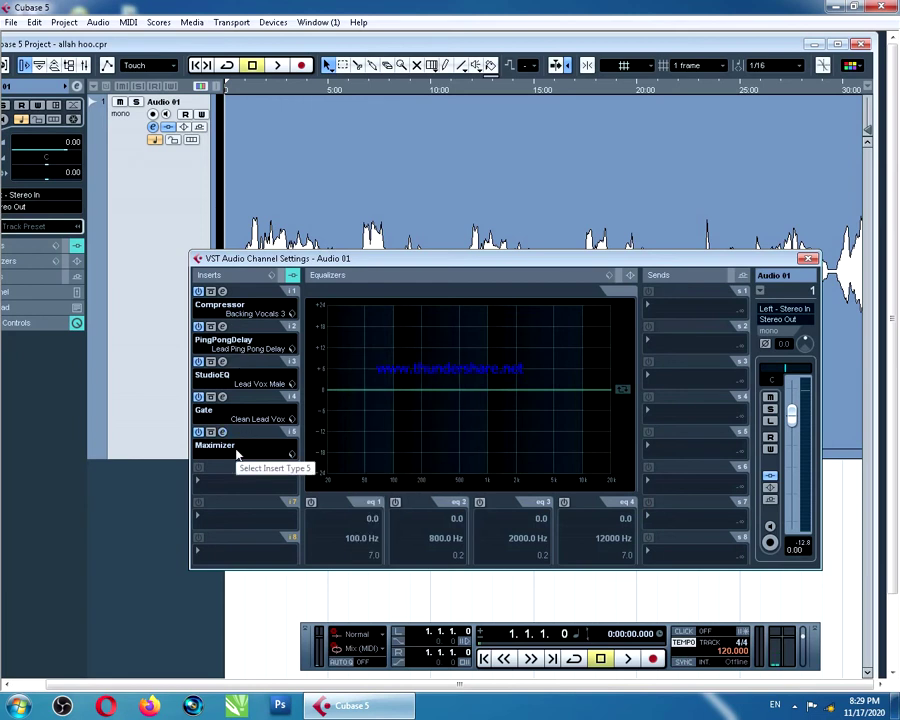
{"action": "left_click", "coordinate": [808, 258]}
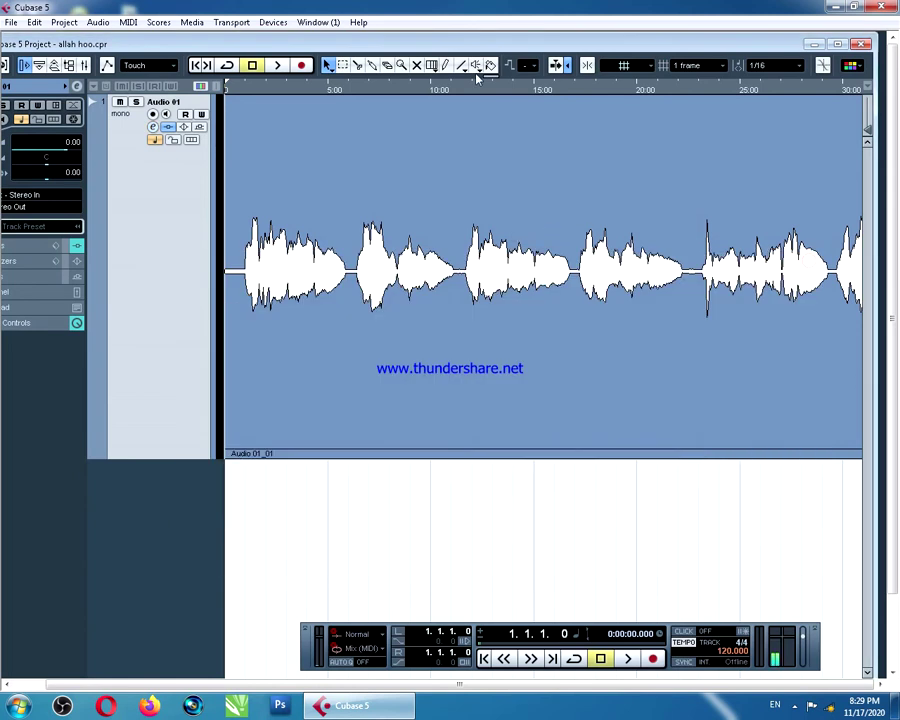
Maximize the project window, reduce the track height and audition the vocal from just before its first phrase
{"action": "double_click", "coordinate": [479, 45]}
{"action": "left_click_drag", "start_coordinate": [893, 663], "coordinate": [895, 657]}
{"action": "left_click", "coordinate": [268, 70]}
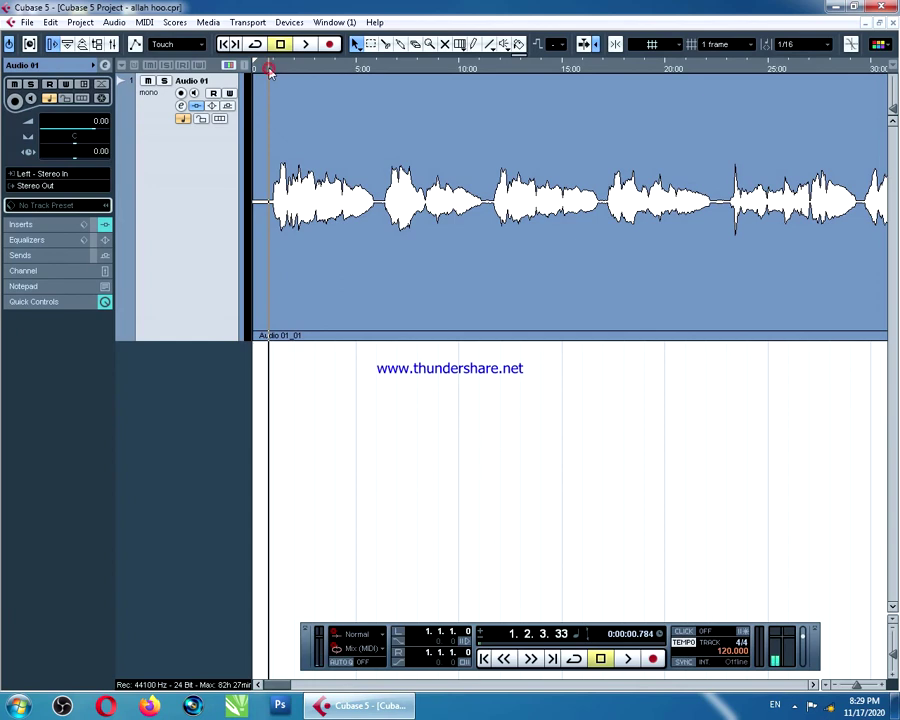
{"action": "key", "text": "space"}
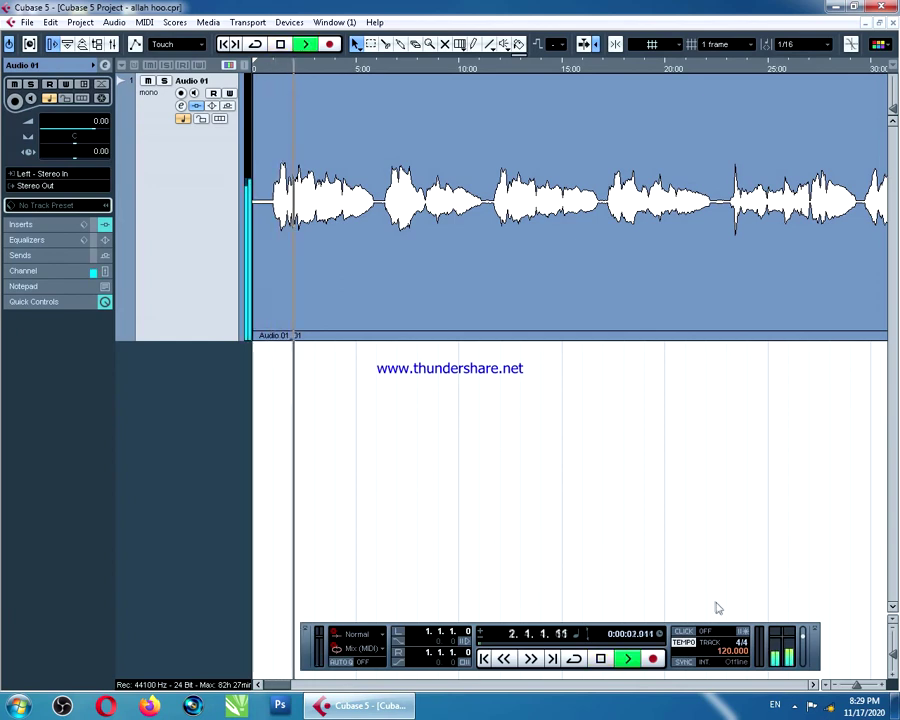
{"action": "key", "text": "space"}
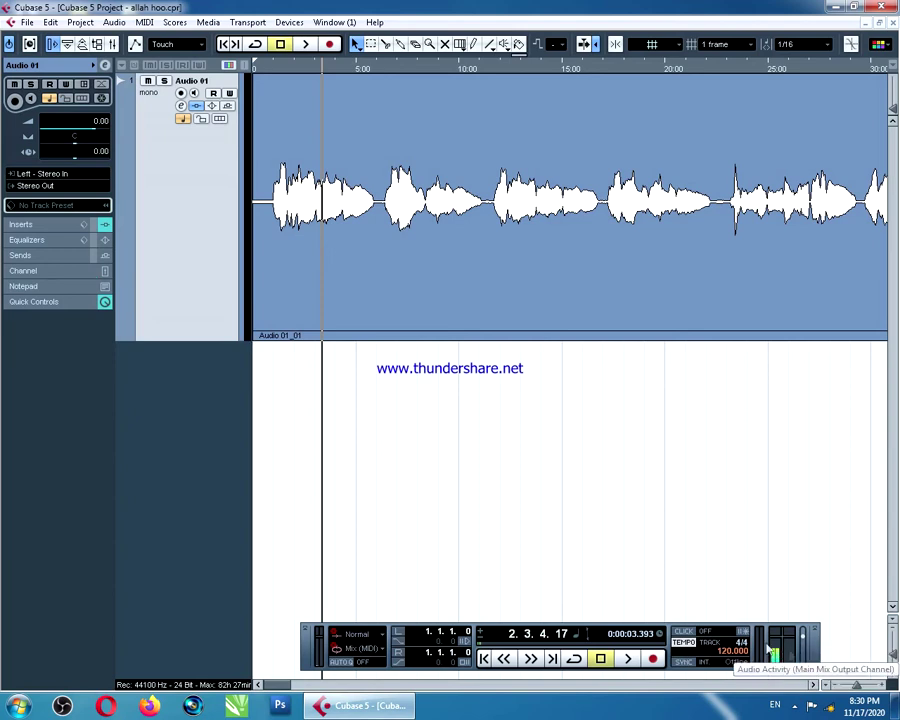
Show the whole Audio 01_01 clip, raise its clip volume slightly and play it back
{"action": "key", "text": "g"}
{"action": "key", "text": "g"}
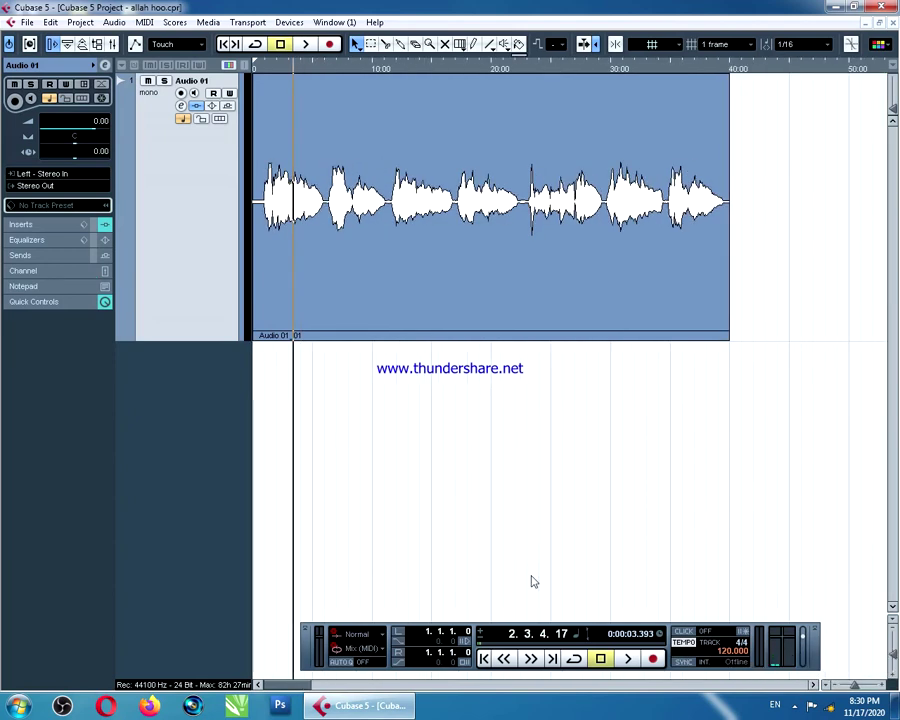
{"action": "left_click", "coordinate": [430, 271]}
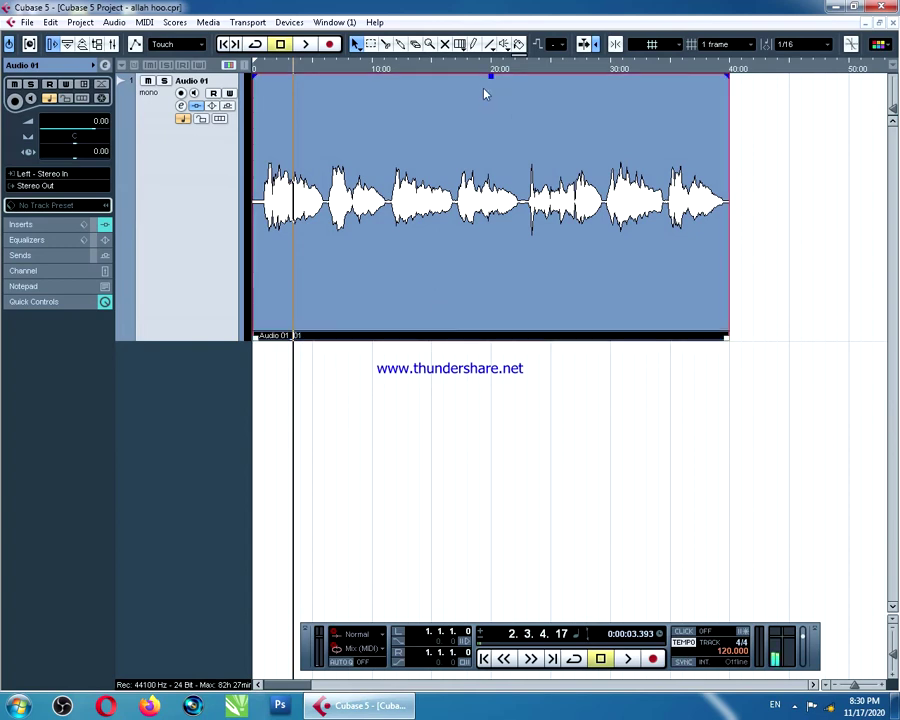
{"action": "left_click_drag", "start_coordinate": [490, 77], "coordinate": [490, 74]}
{"action": "key", "text": "space"}
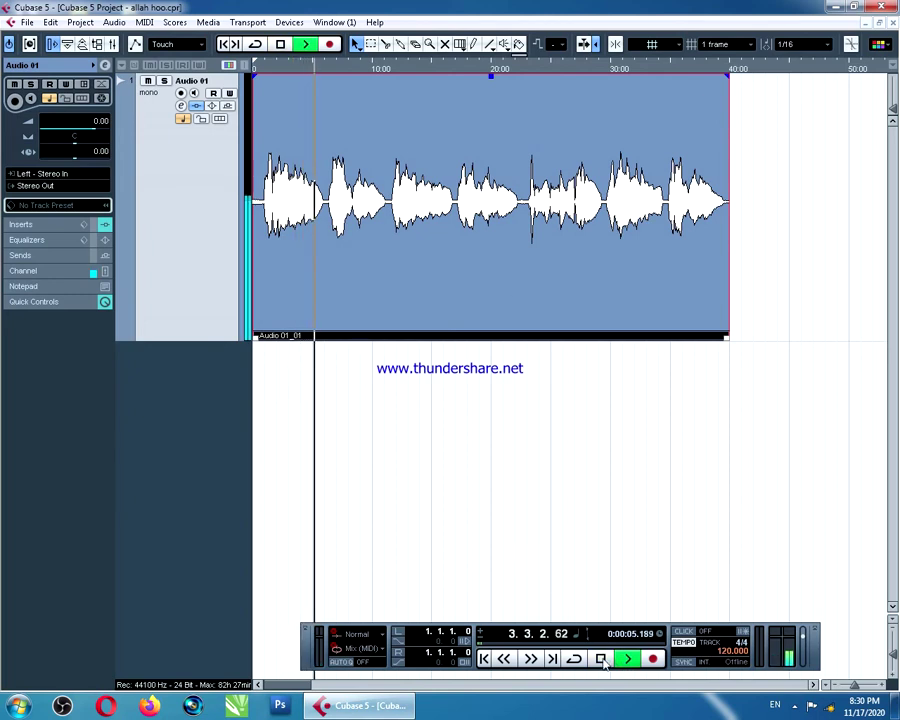
Raise the Audio 01_01 clip volume in two further small increments, playing the vocal back after each one
{"action": "key", "text": "space"}
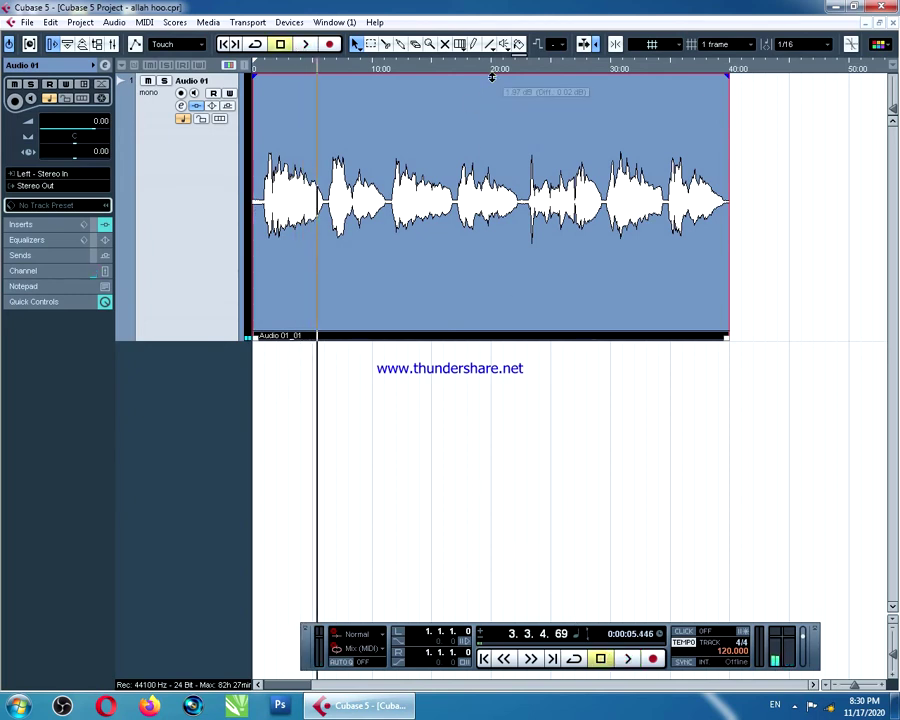
{"action": "left_click_drag", "start_coordinate": [490, 76], "coordinate": [491, 22]}
{"action": "left_click", "coordinate": [627, 658]}
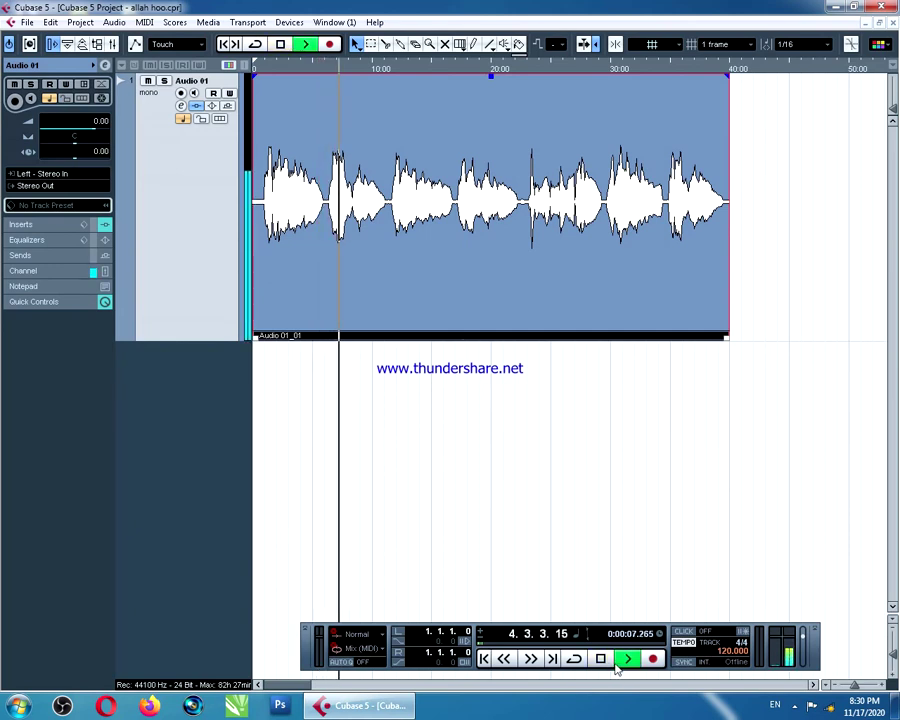
{"action": "left_click", "coordinate": [600, 658]}
{"action": "left_click_drag", "start_coordinate": [490, 76], "coordinate": [491, 50]}
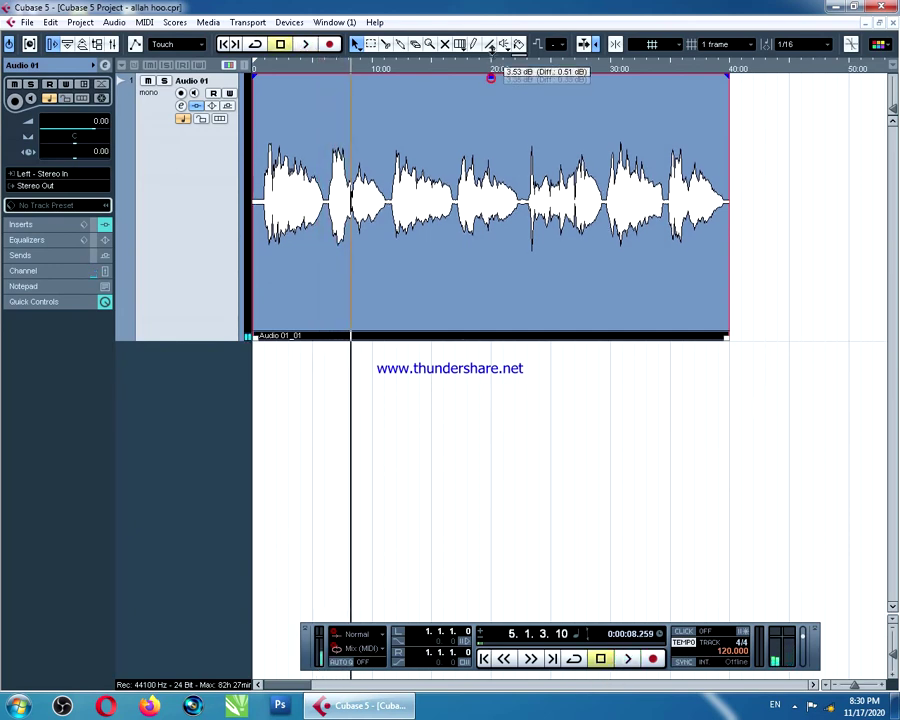
{"action": "left_click", "coordinate": [627, 658]}
{"action": "left_click", "coordinate": [601, 660]}
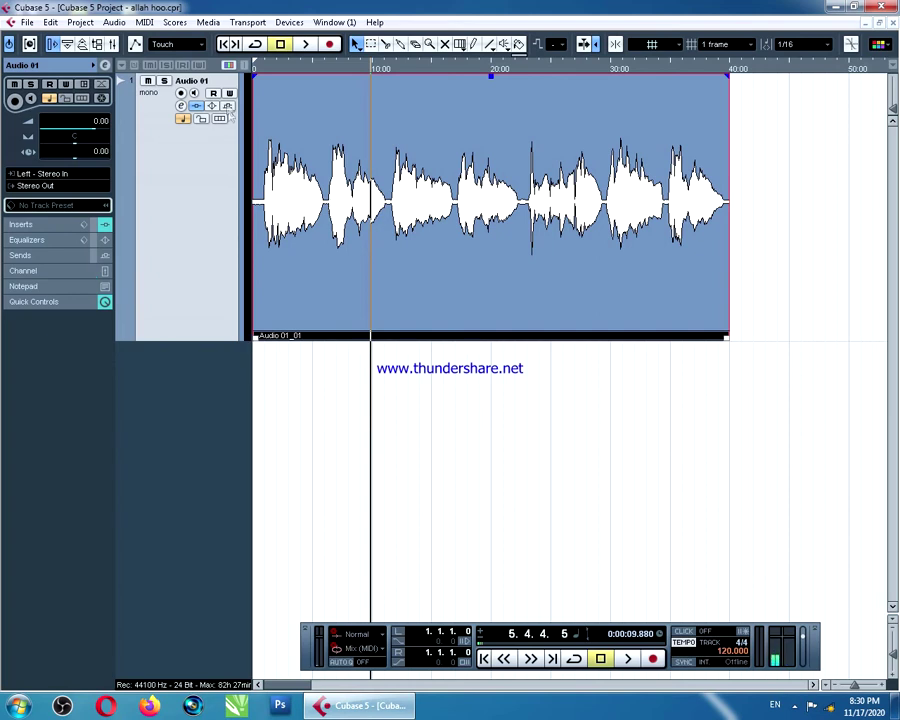
Raise the Audio 01 channel fader to 5.46 dB while auditioning, close the channel settings and stop playback
{"action": "left_click", "coordinate": [181, 105]}
{"action": "left_click_drag", "start_coordinate": [791, 412], "coordinate": [793, 400]}
{"action": "key", "text": "space"}
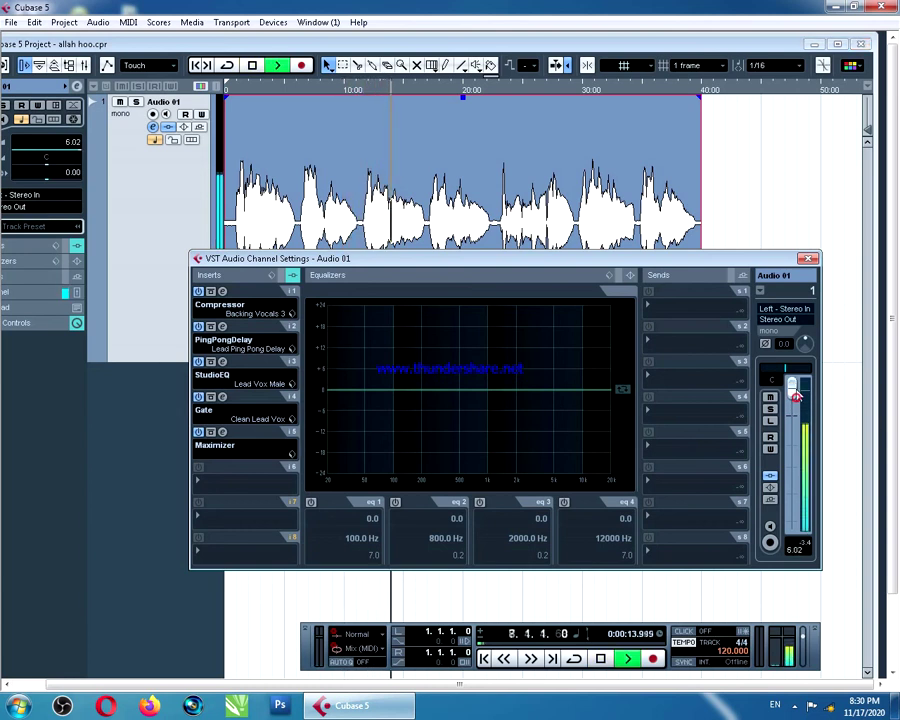
{"action": "left_click", "coordinate": [809, 260]}
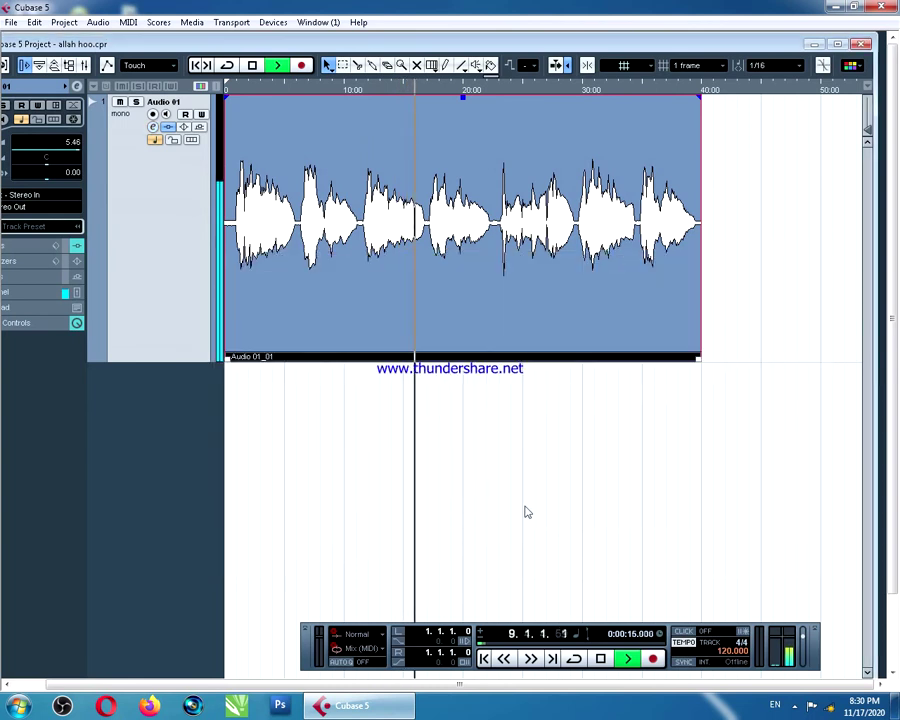
{"action": "key", "text": "space"}
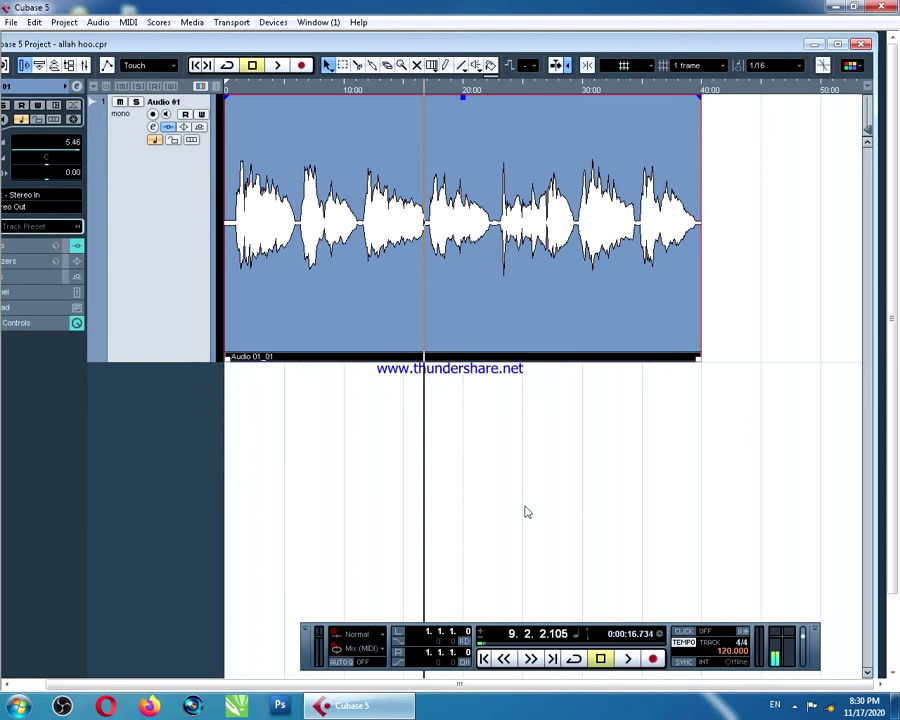
Maximize the project window with a shorter Audio 01 track and return the cursor to the project start
{"action": "double_click", "coordinate": [650, 43]}
{"action": "left_click_drag", "start_coordinate": [892, 657], "coordinate": [892, 650]}
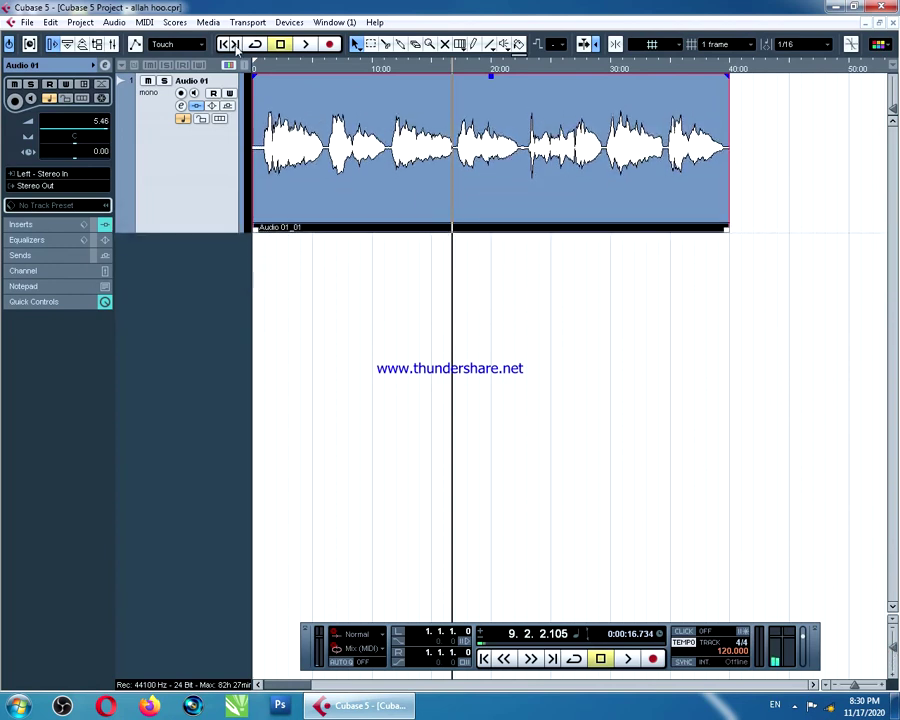
{"action": "left_click", "coordinate": [227, 45]}
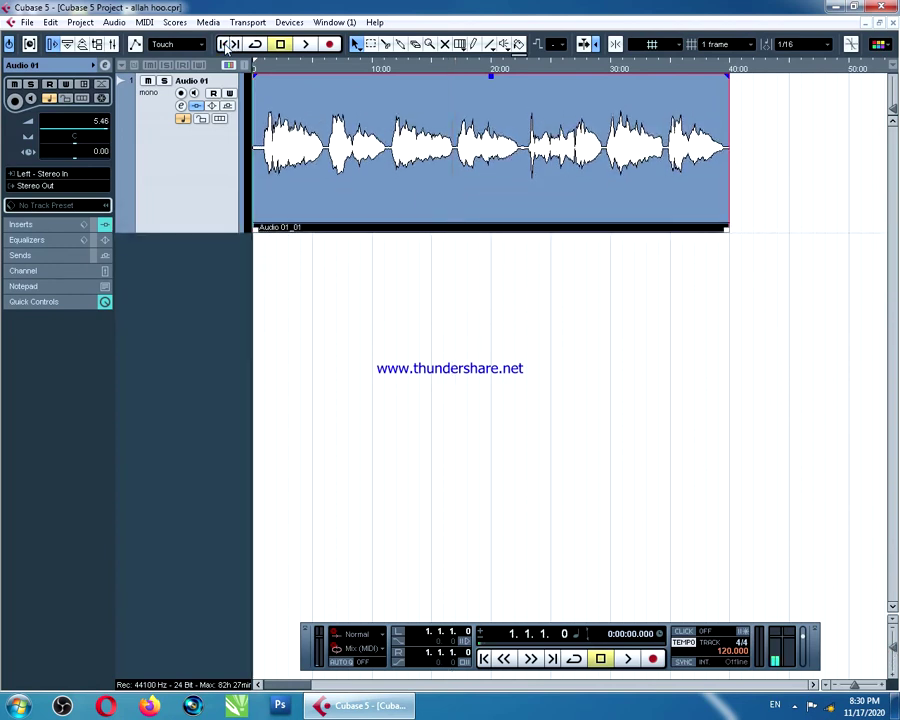
{"action": "key", "text": "h"}
{"action": "key", "text": "h"}
{"action": "key", "text": "h"}
{"action": "key", "text": "h"}
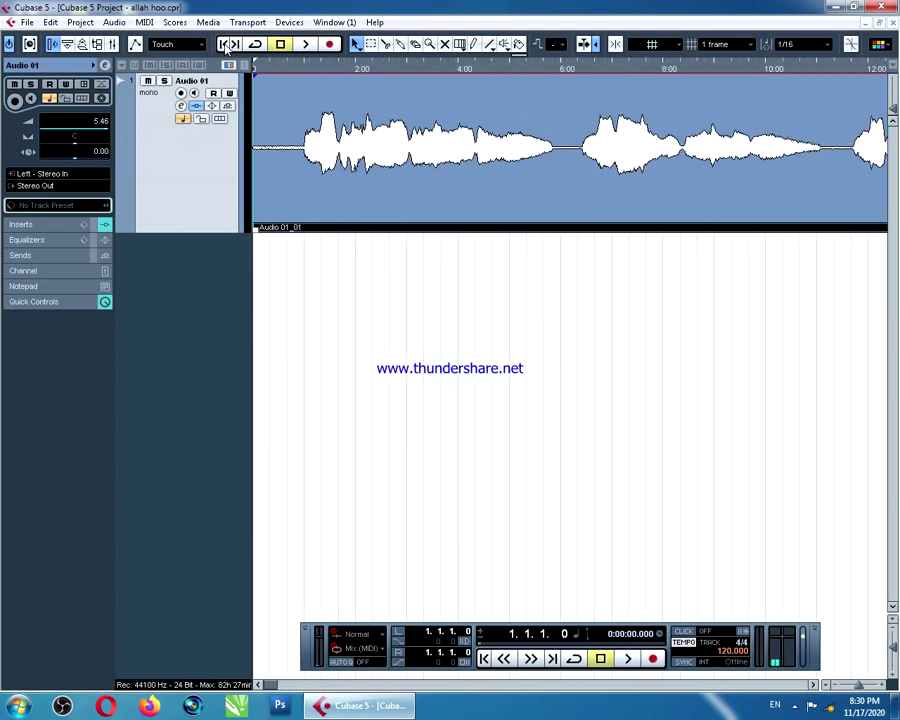
Reopen the Audio 01 channel settings and review the Compressor and PingPongDelay insert settings
{"action": "left_click", "coordinate": [181, 106]}
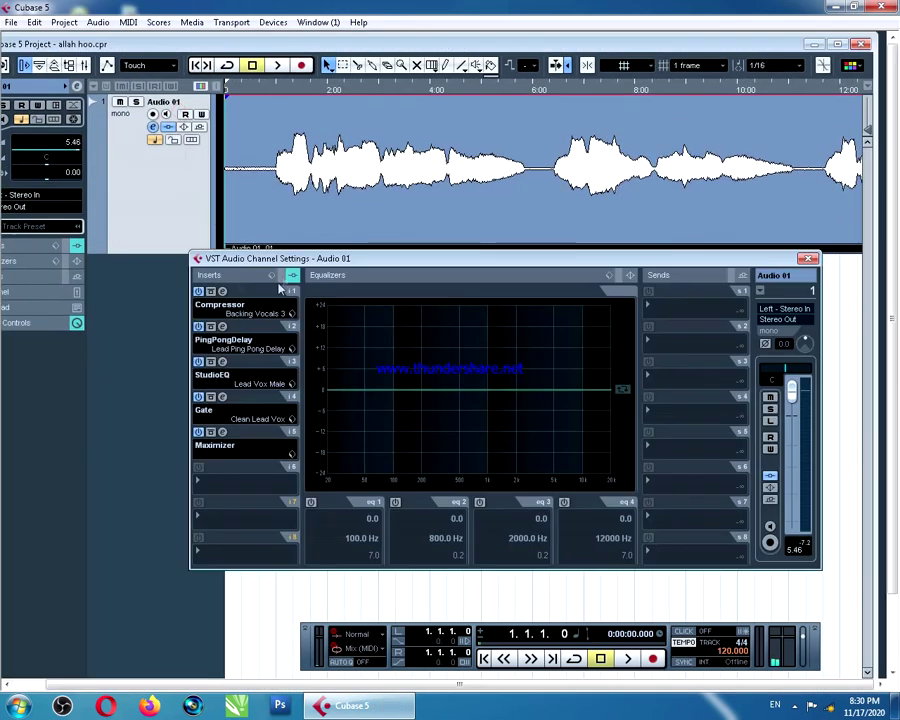
{"action": "left_click_drag", "start_coordinate": [290, 264], "coordinate": [292, 225]}
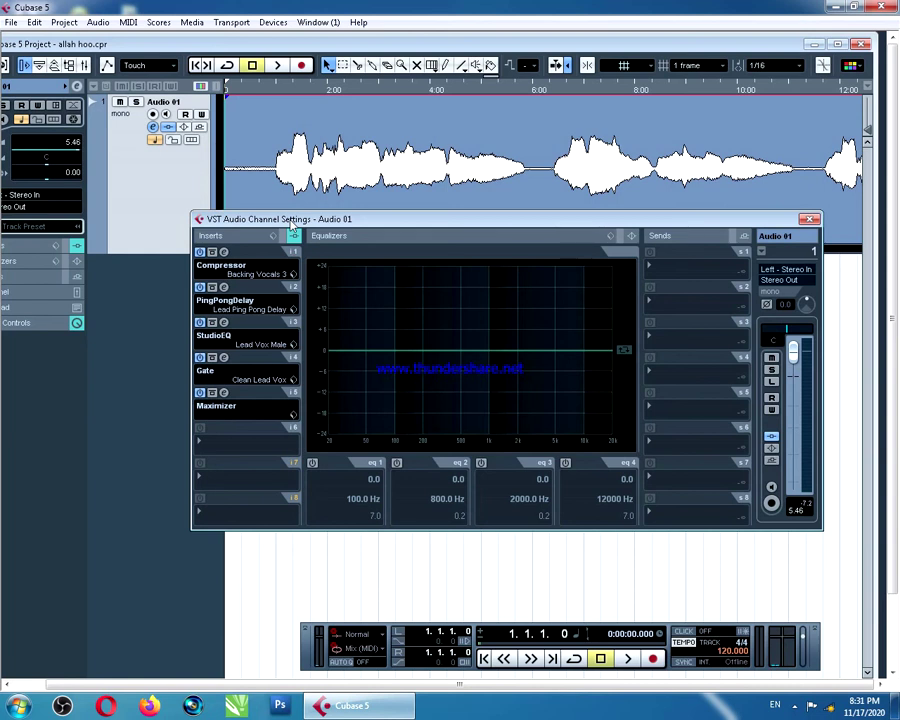
{"action": "left_click", "coordinate": [224, 252]}
{"action": "left_click", "coordinate": [224, 252]}
{"action": "left_click", "coordinate": [224, 287]}
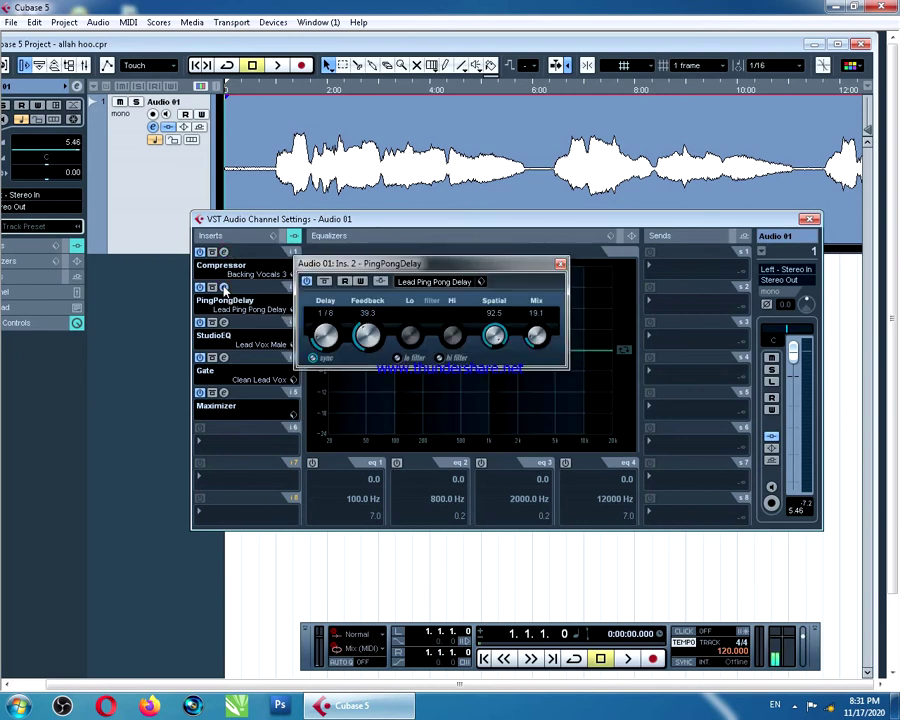
{"action": "left_click", "coordinate": [224, 287]}
Review the StudioEQ, Gate and Maximizer insert settings, then close the Audio 01 channel settings
{"action": "left_click", "coordinate": [224, 322]}
{"action": "left_click_drag", "start_coordinate": [676, 248], "coordinate": [676, 281]}
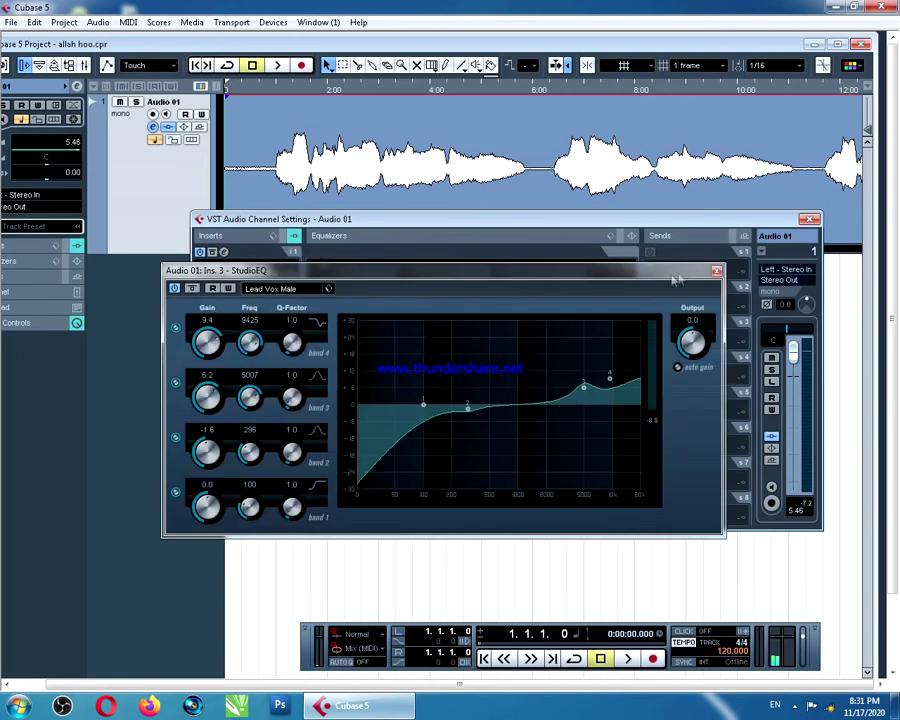
{"action": "left_click", "coordinate": [716, 270]}
{"action": "left_click", "coordinate": [224, 357]}
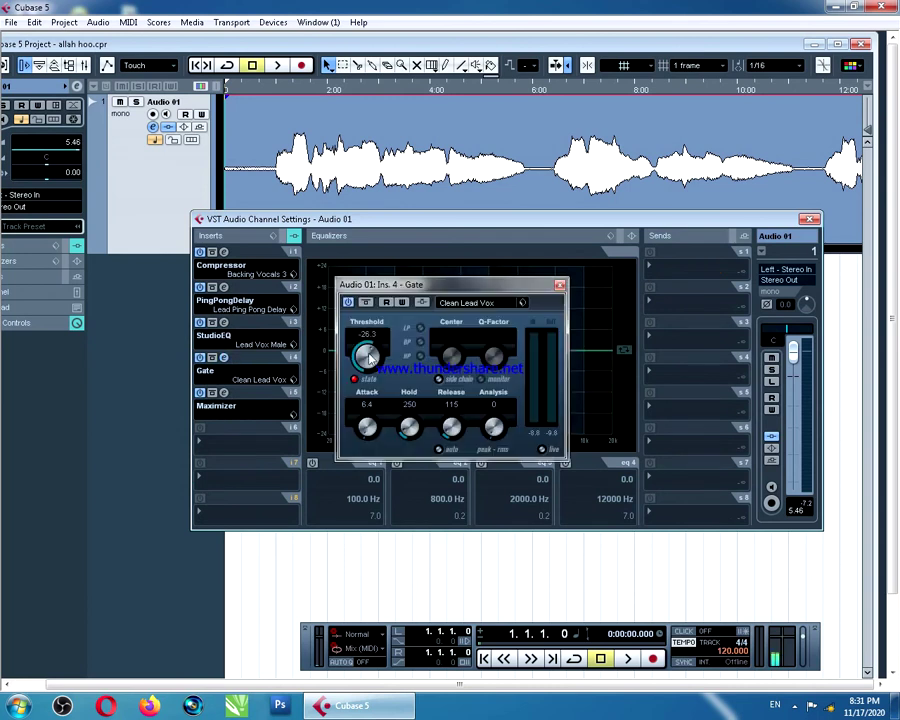
{"action": "left_click", "coordinate": [560, 285]}
{"action": "left_click", "coordinate": [224, 392]}
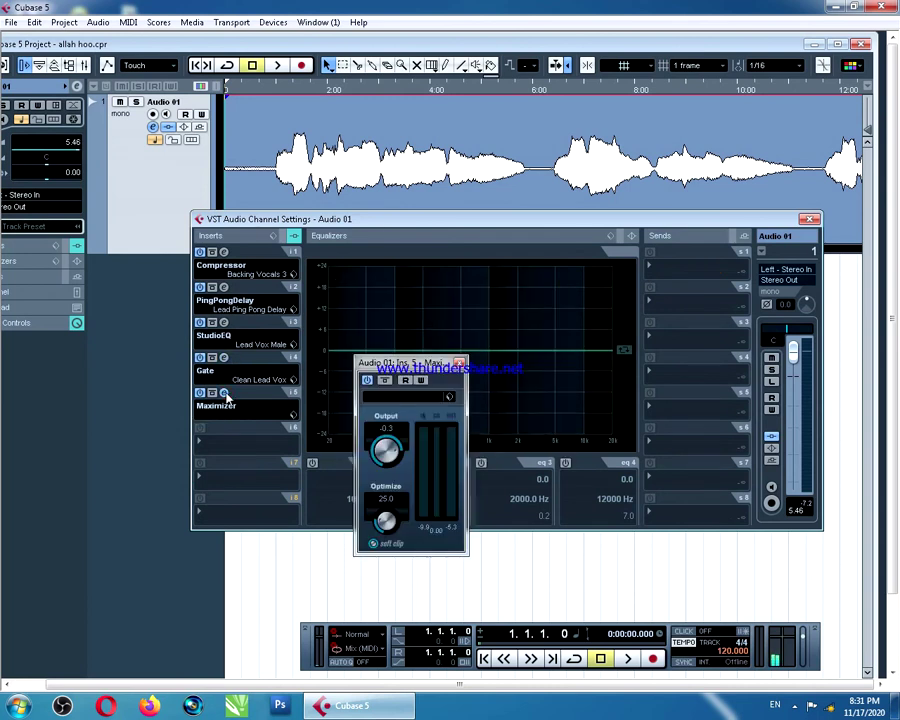
{"action": "left_click", "coordinate": [459, 362]}
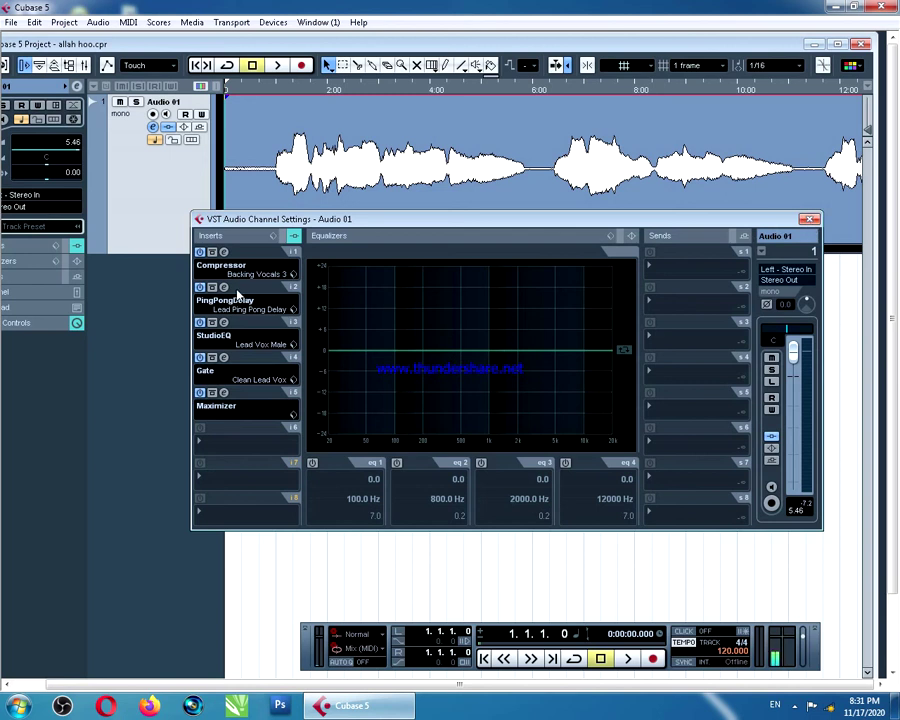
{"action": "left_click", "coordinate": [809, 219]}
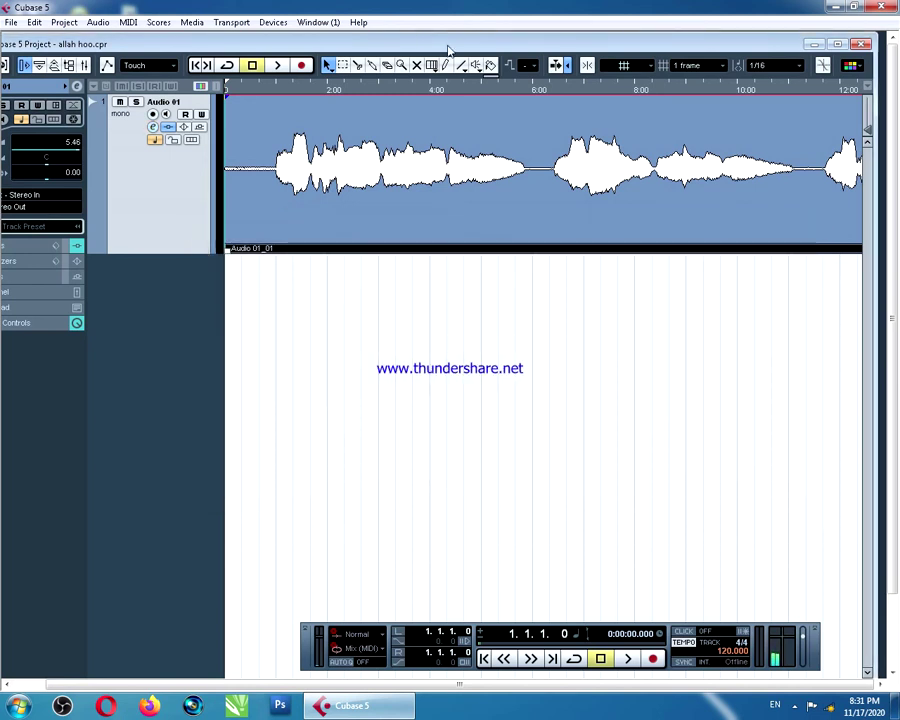
Maximize the project window and show the entire Audio 01_01 clip in the timeline
{"action": "double_click", "coordinate": [449, 46]}
{"action": "key", "text": "g"}
{"action": "key", "text": "g"}
{"action": "key", "text": "g"}
{"action": "key", "text": "g"}
{"action": "key", "text": "g"}
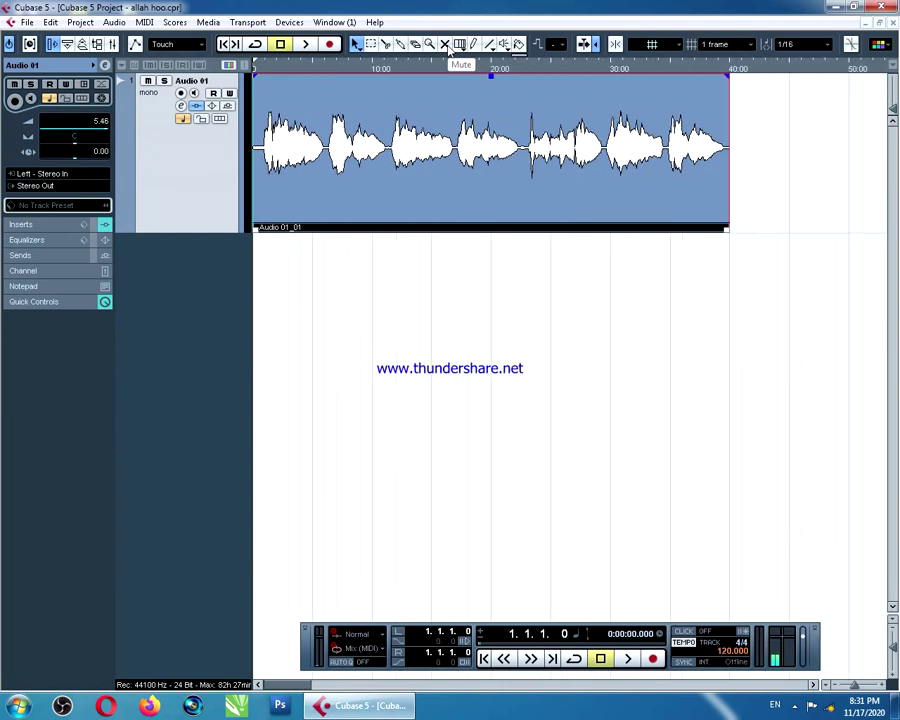